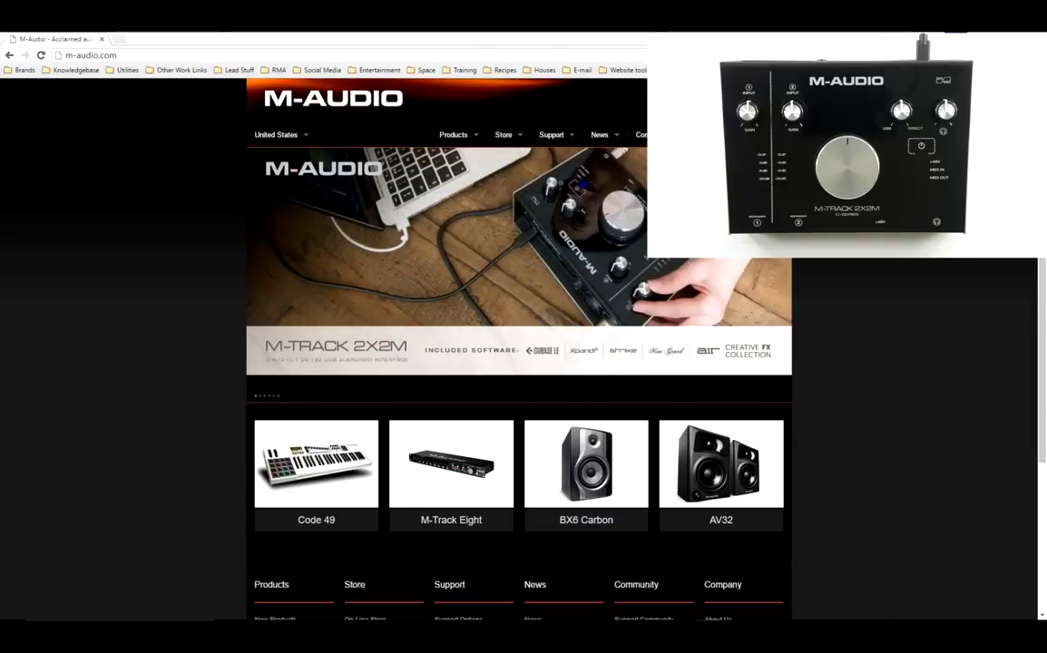
click(113, 39)
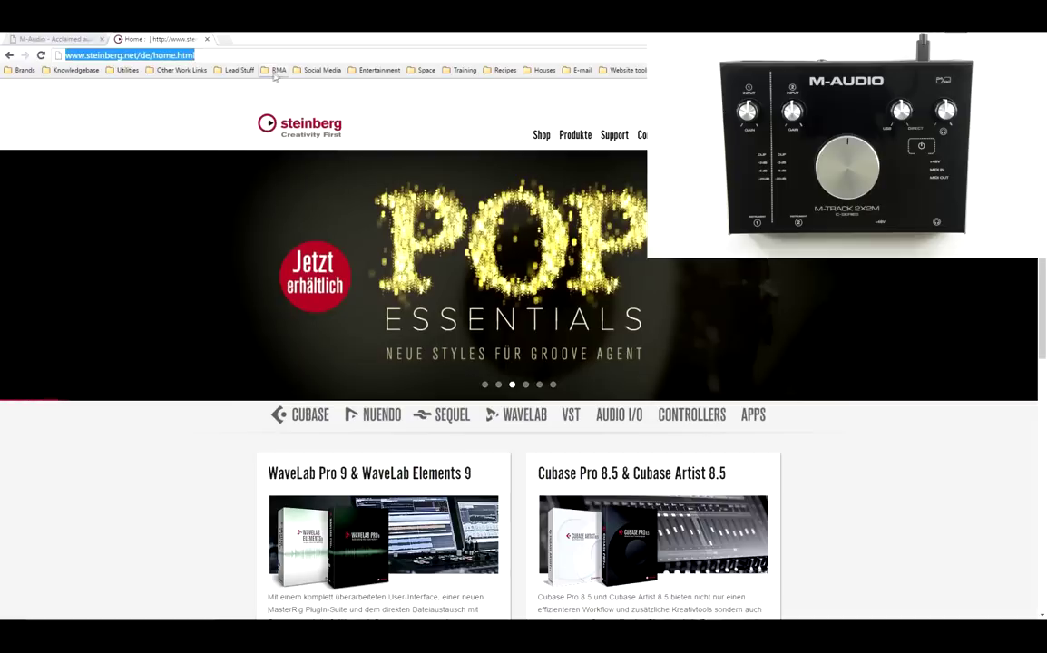
text(www.steinberg.net/)
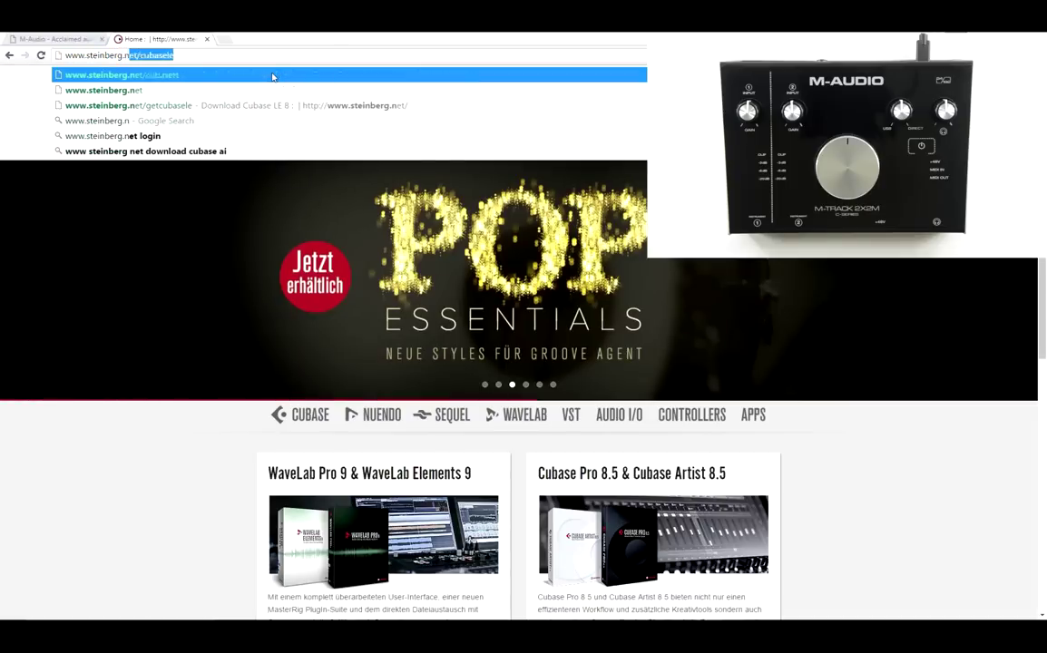
text(getcubasele)
key(Return)
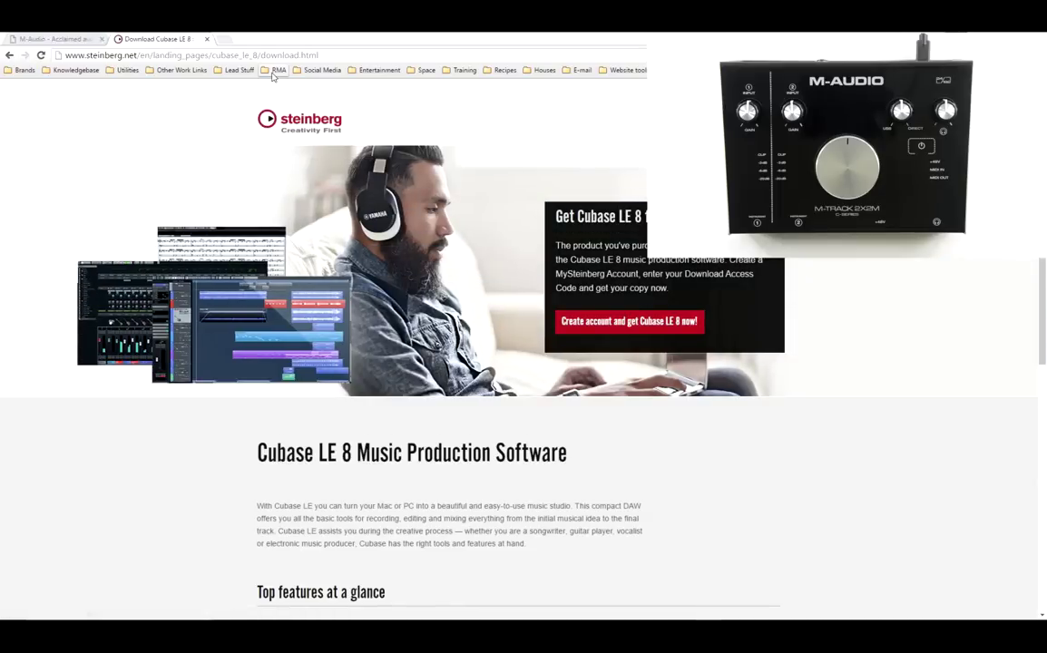
click(620, 323)
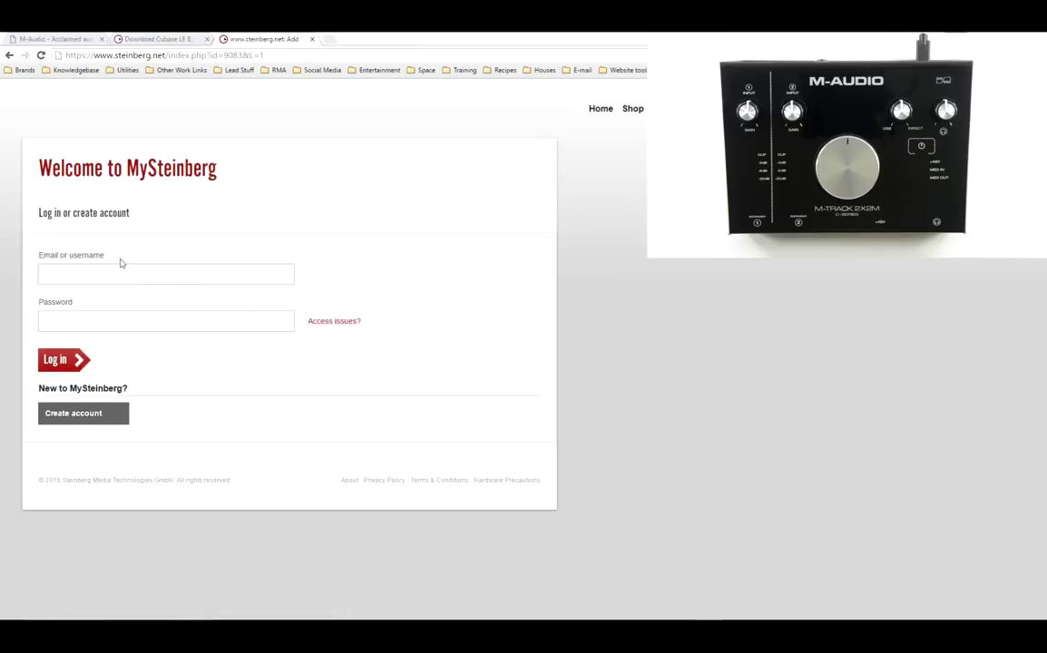
click(107, 417)
Register a MySteinberg account using the suggested email and a password, accepting the privacy policy.
click(95, 320)
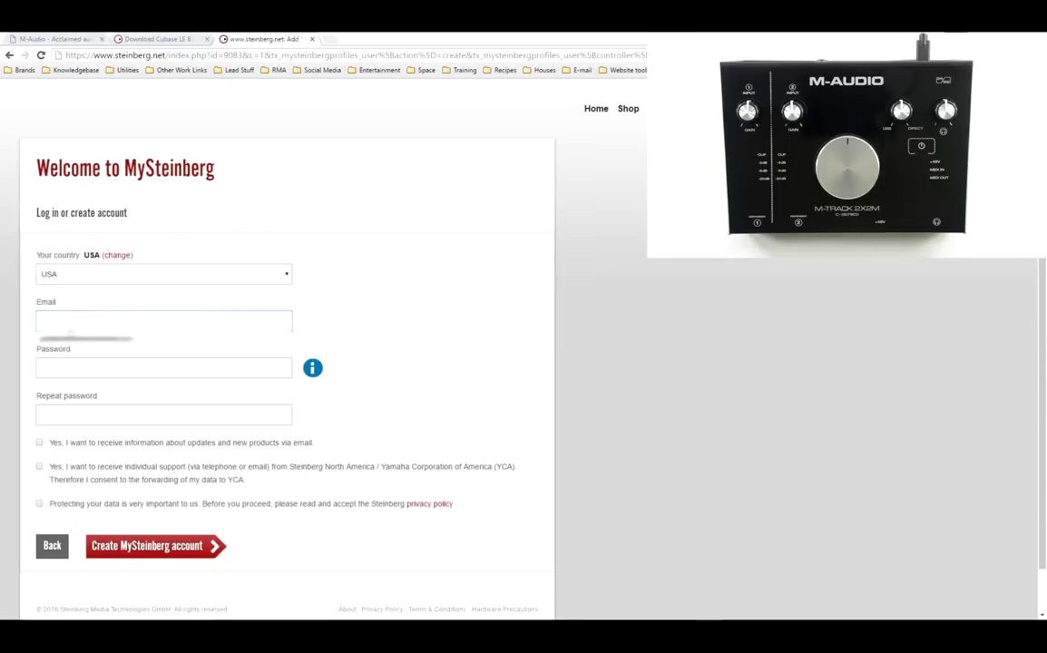
click(82, 338)
key(Tab)
text(a)
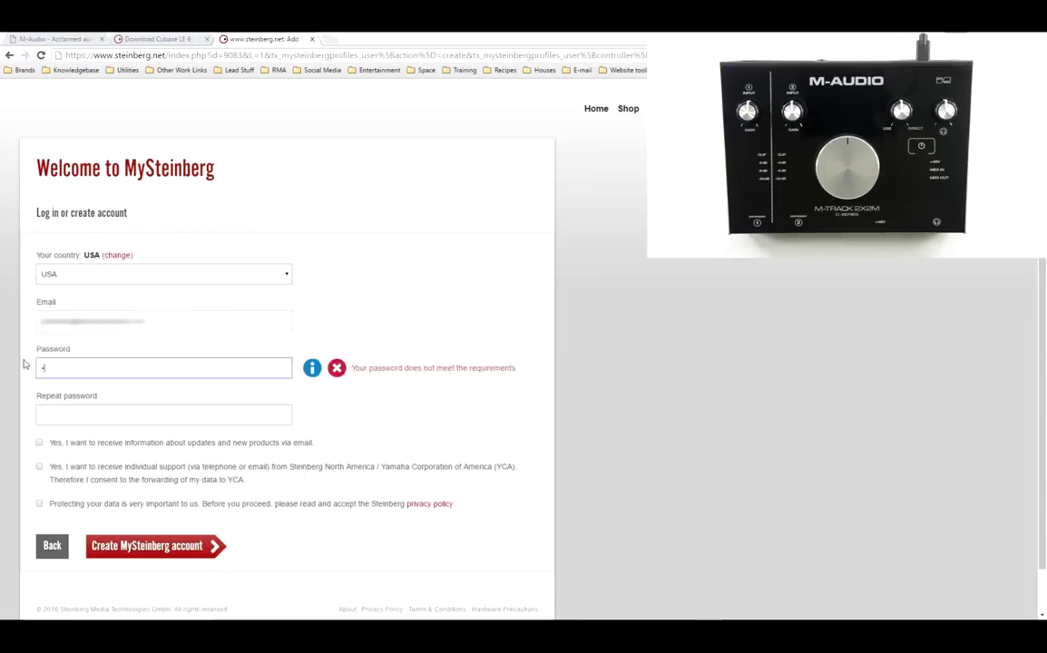
text(••••)
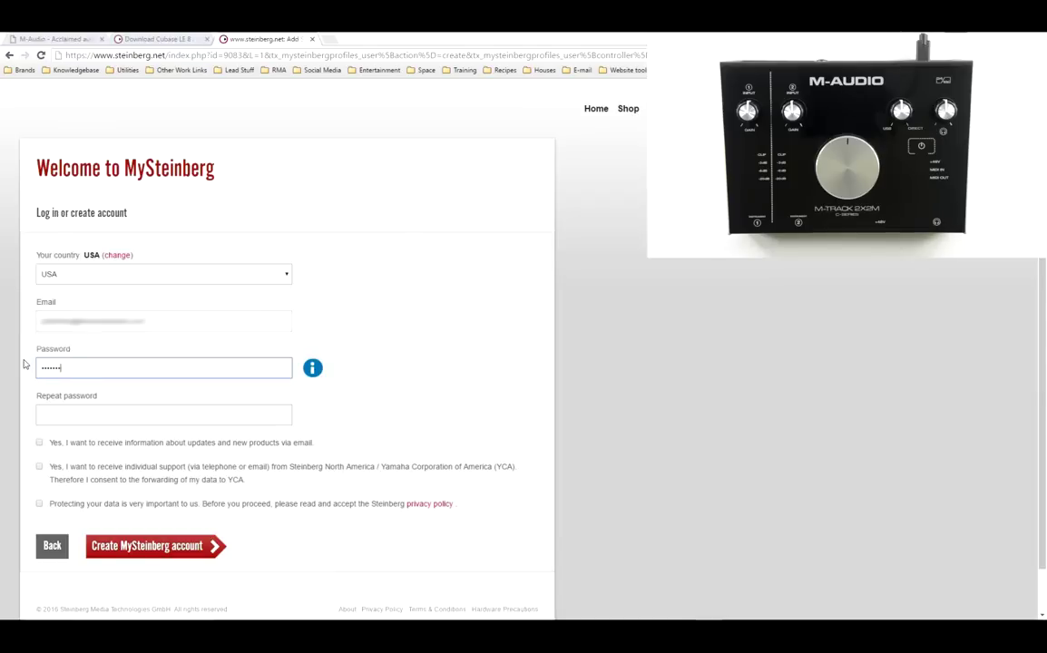
key(Tab)
text(•••••••••)
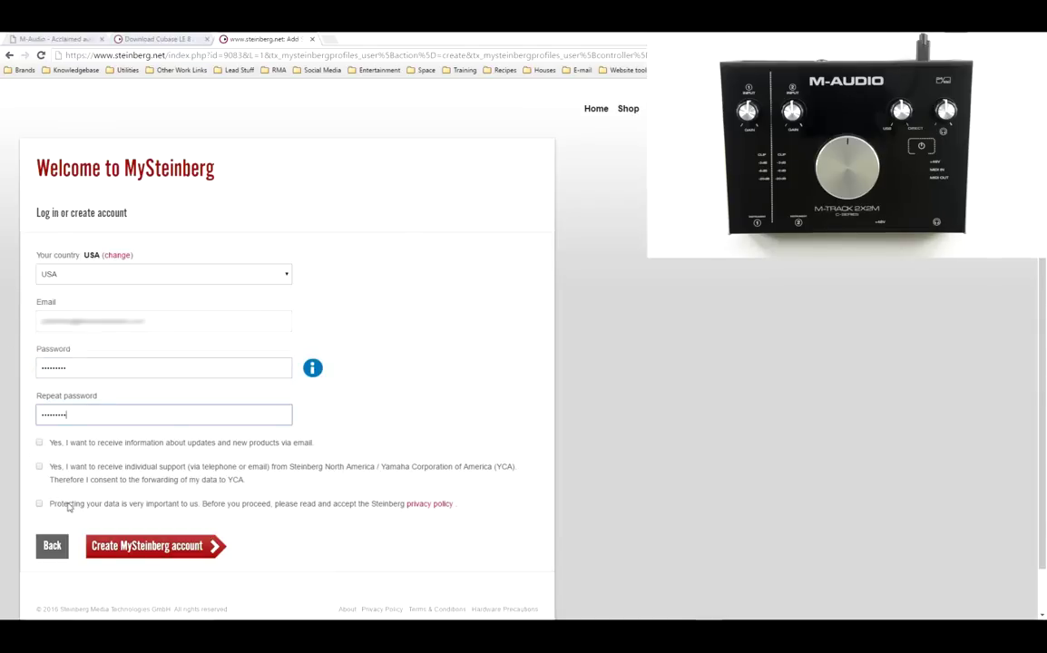
click(39, 504)
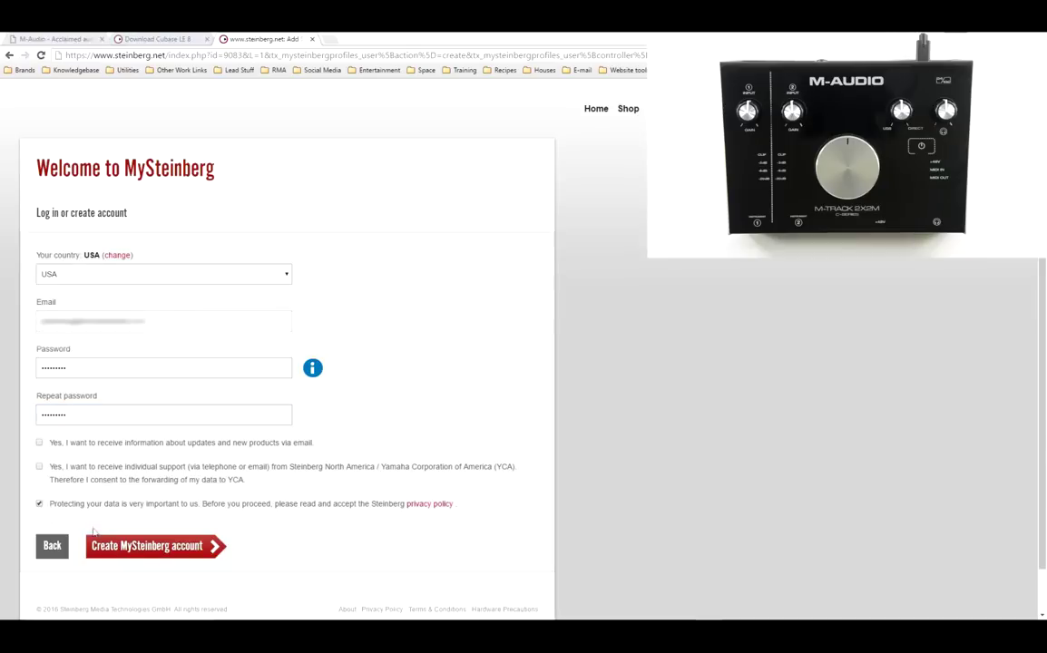
click(156, 549)
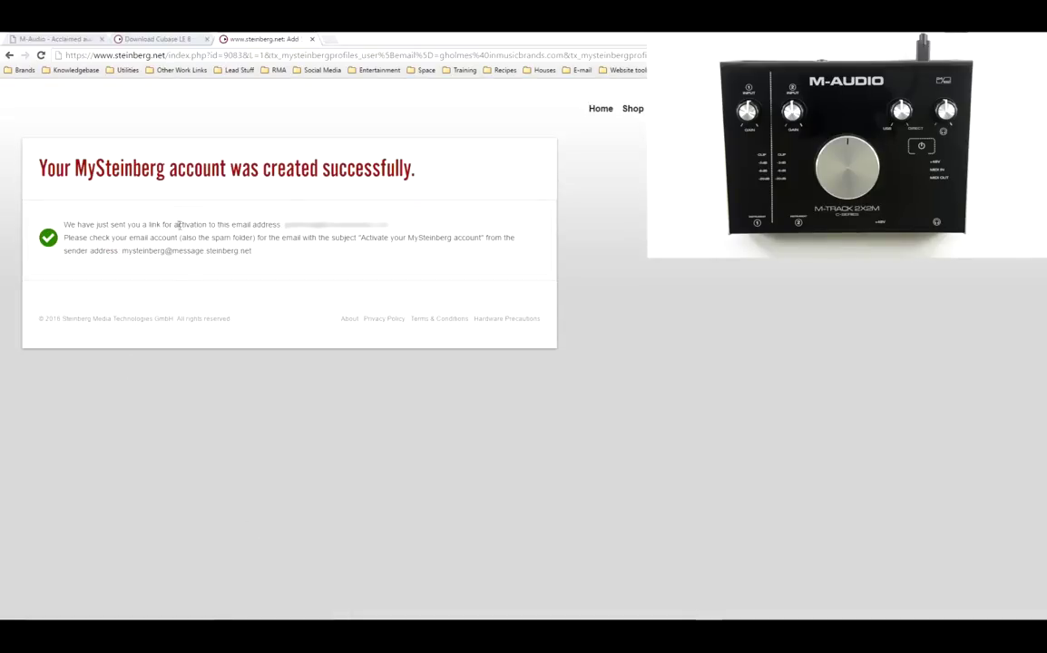
drag(185, 224, 284, 224)
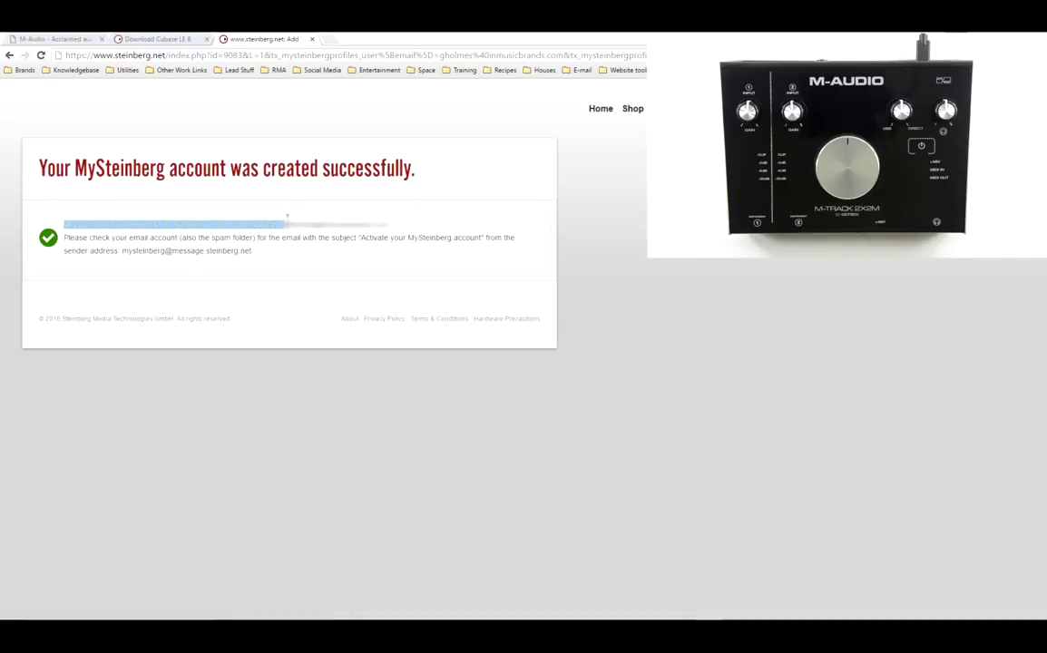
click(179, 239)
drag(132, 238, 391, 238)
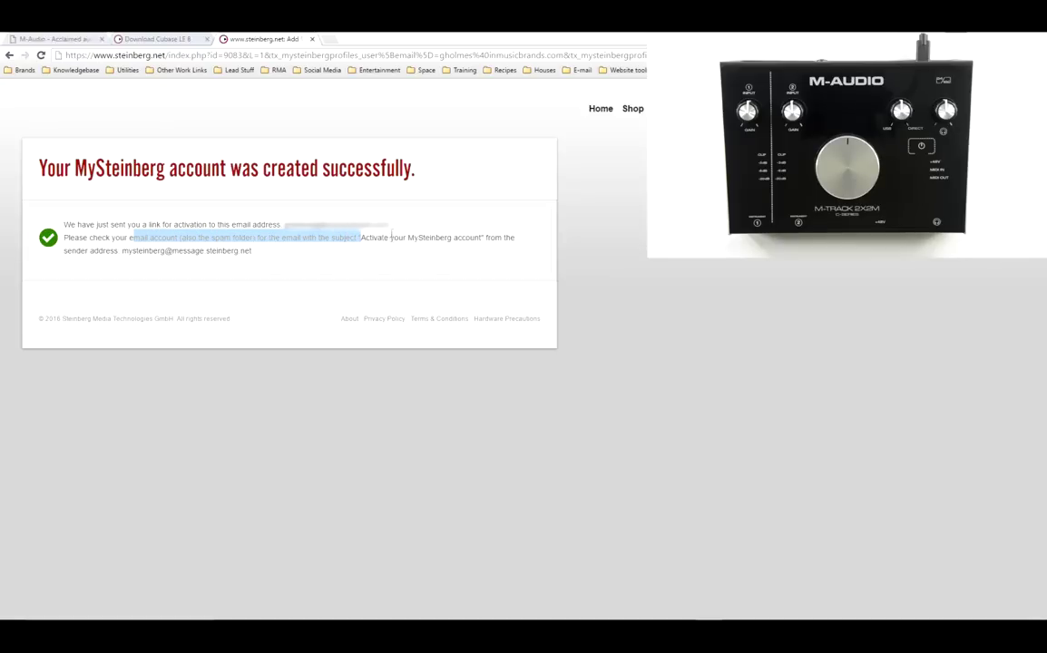
click(391, 238)
mouse_move(427, 649)
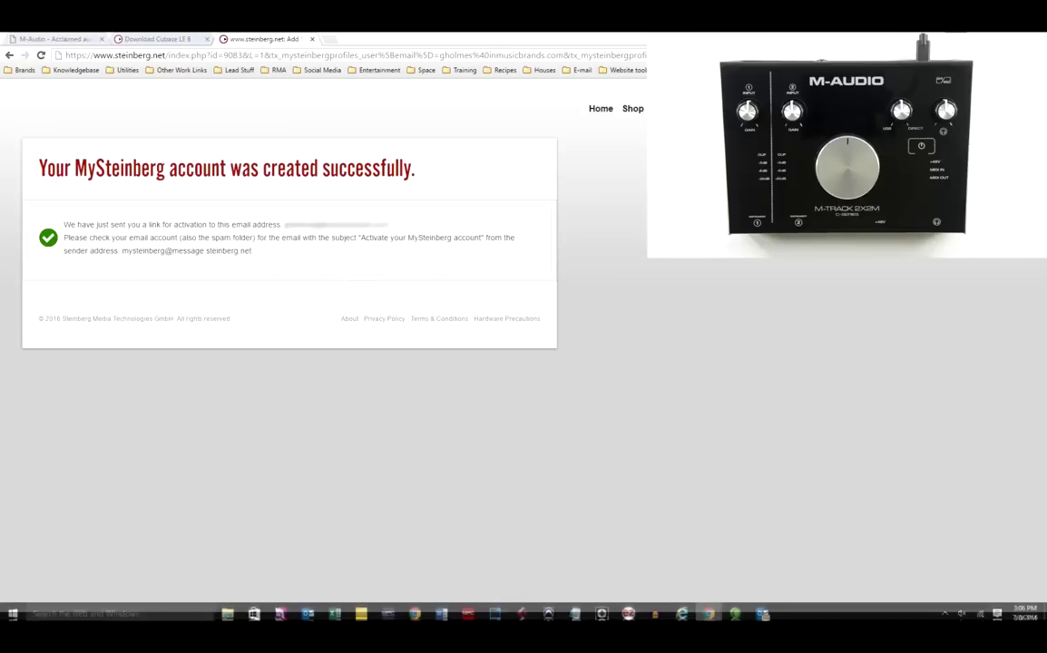
click(762, 610)
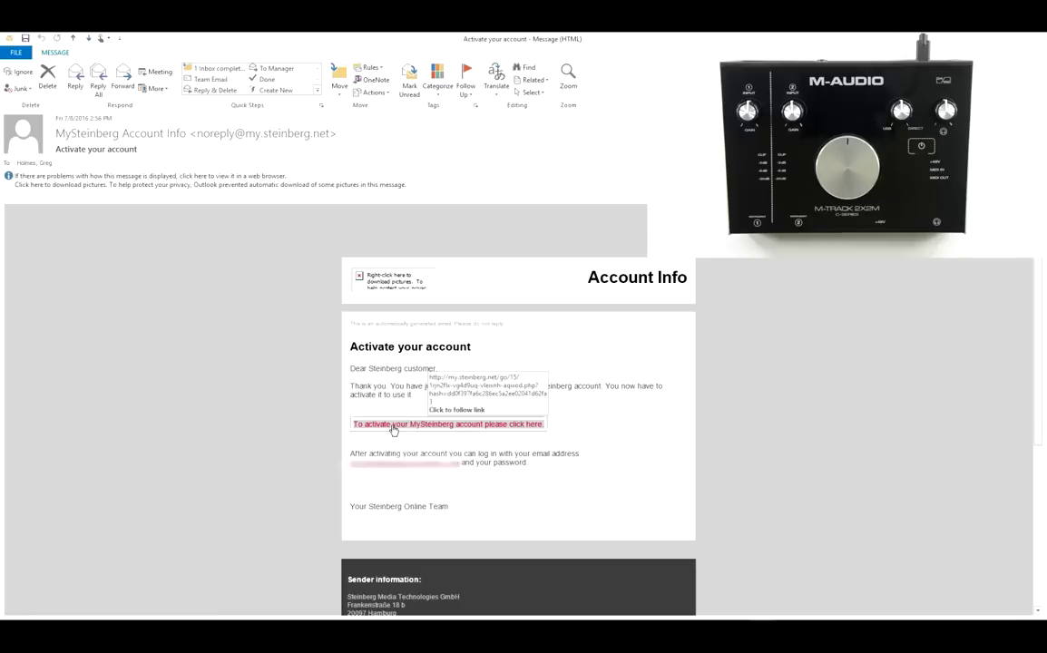
Follow the activation link in the 'Activate your account' email.
click(393, 427)
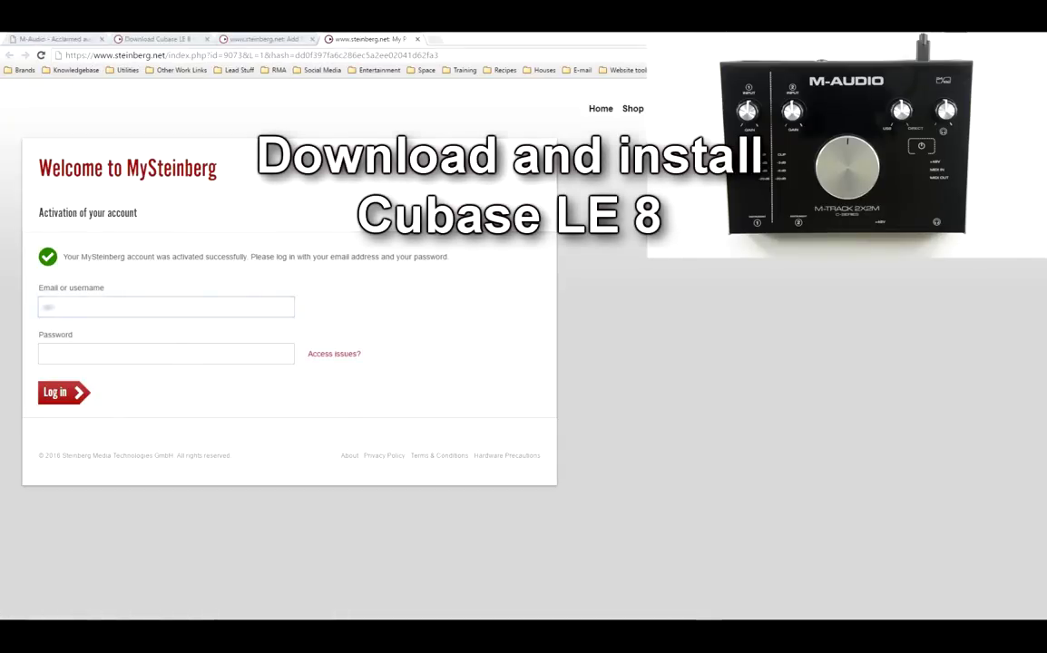
Log into MySteinberg with the account's email and password.
text(user@example.com)
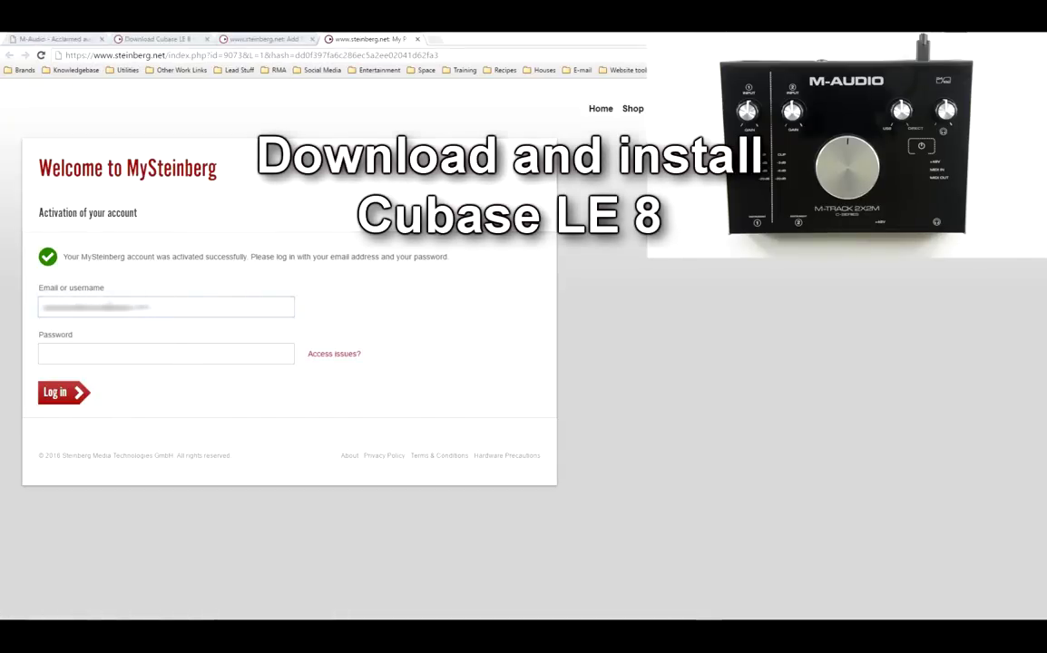
key(Tab)
click(65, 397)
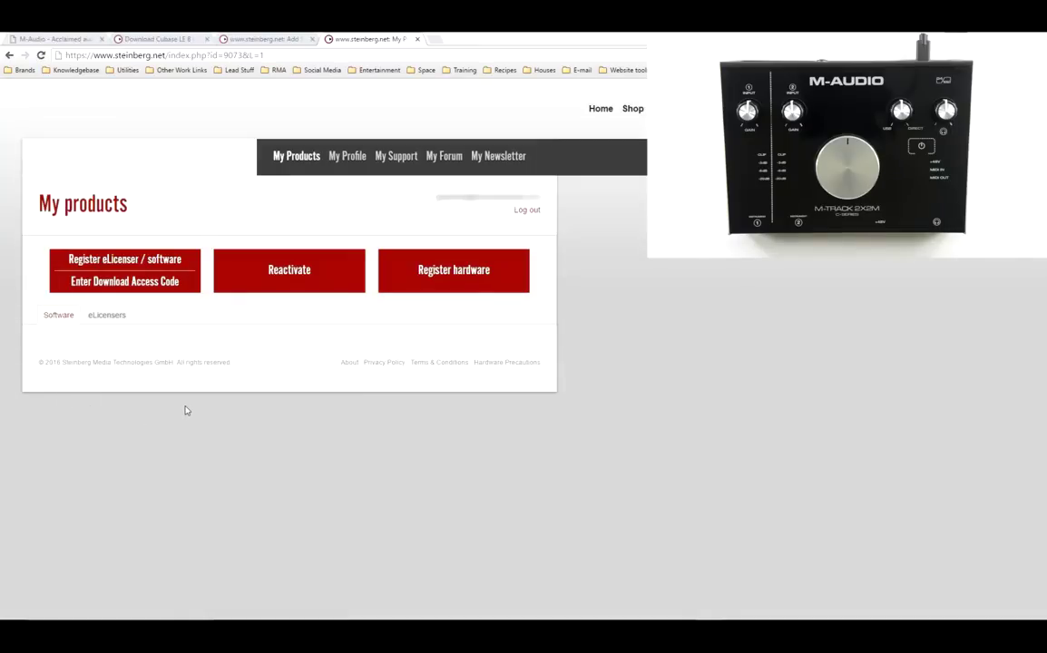
Register Cubase LE 8 with the download access code, then download and open the Windows installer archive.
click(113, 285)
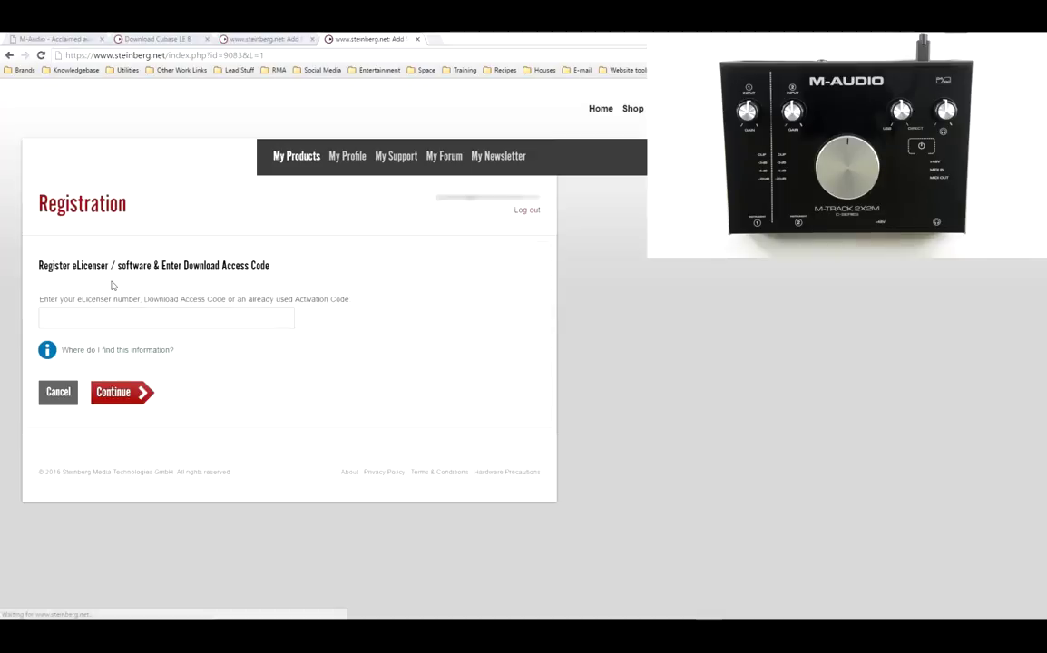
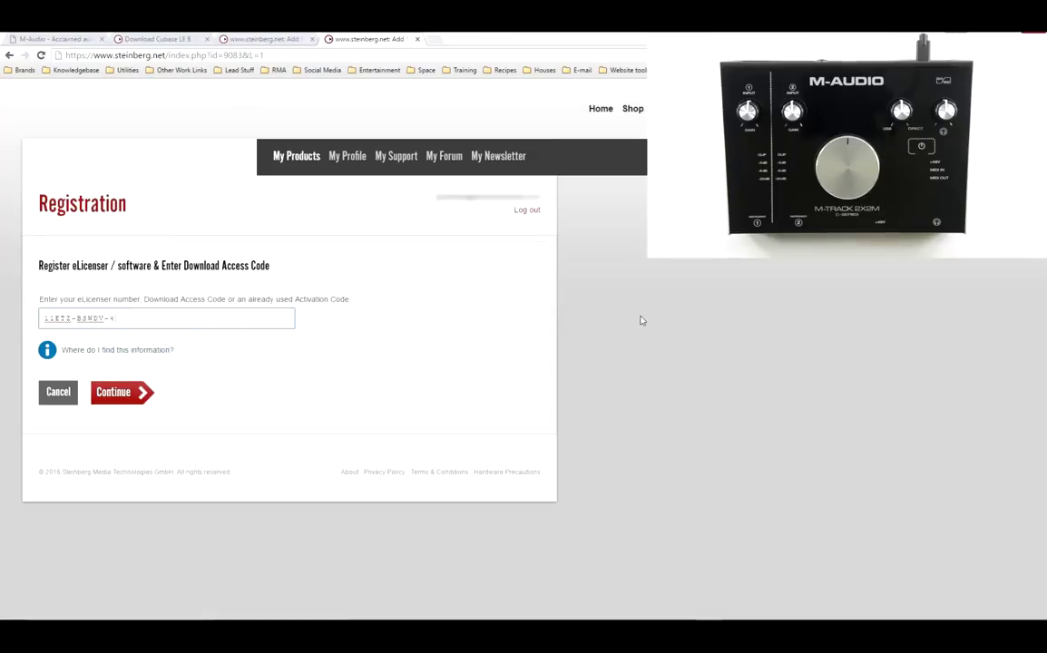
click(117, 394)
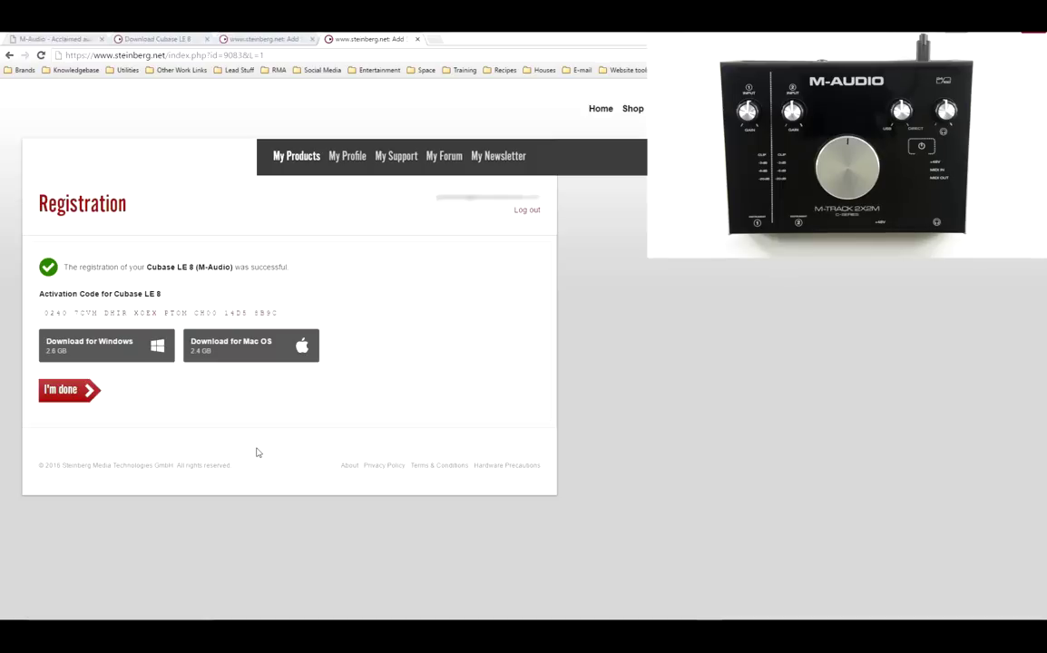
click(117, 350)
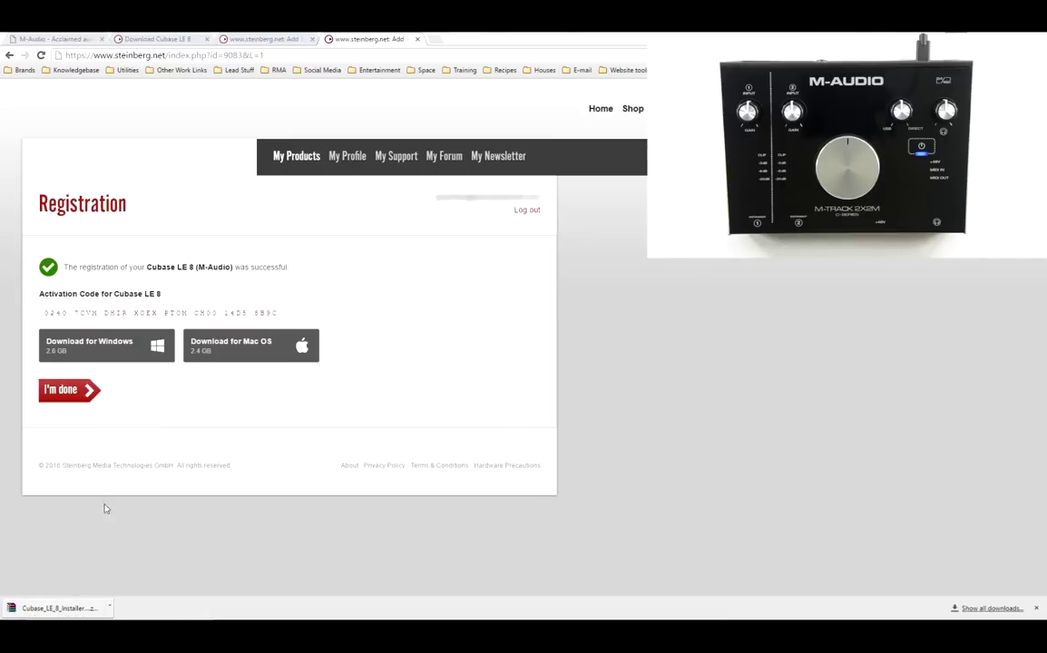
click(69, 608)
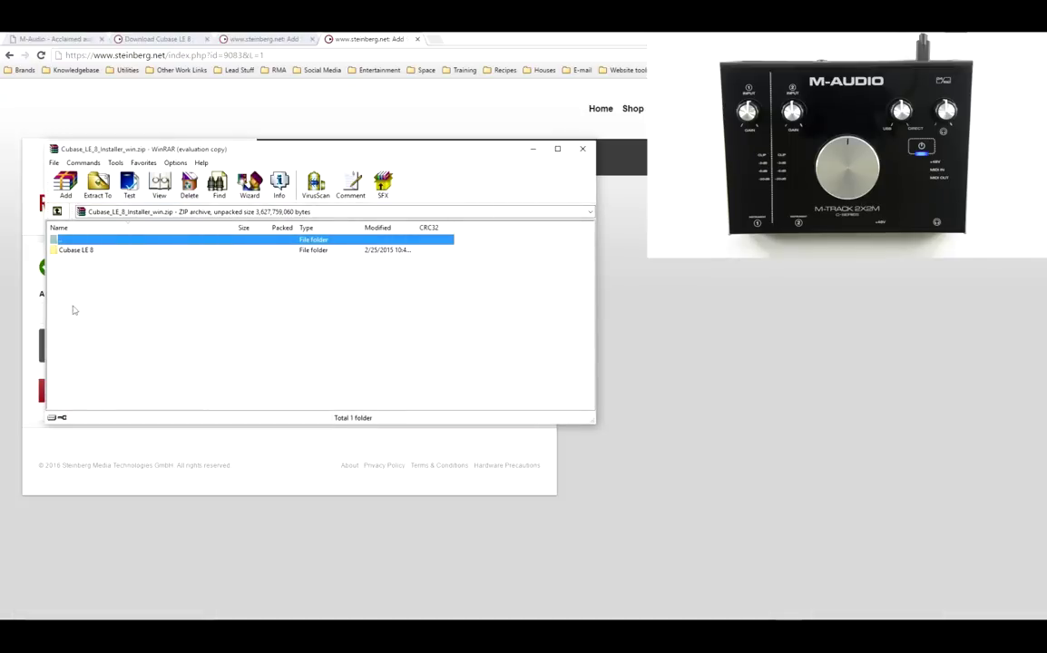
Open the Cubase LE AI Elements 8 for Windows folder in the archive and run Setup.exe.
double_click(76, 250)
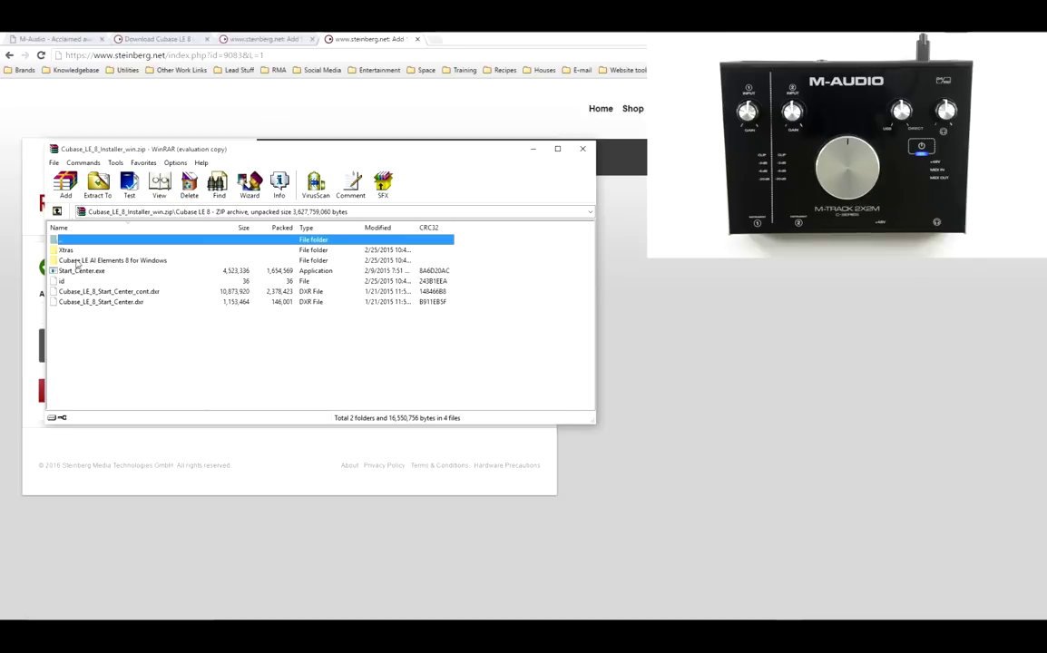
double_click(73, 261)
click(76, 314)
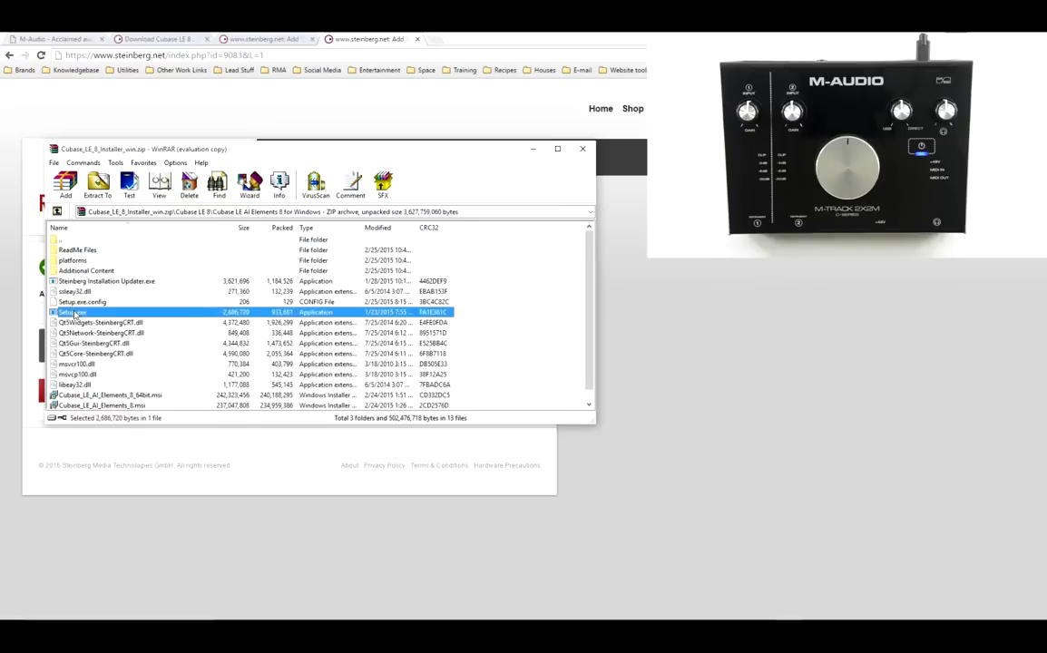
double_click(77, 314)
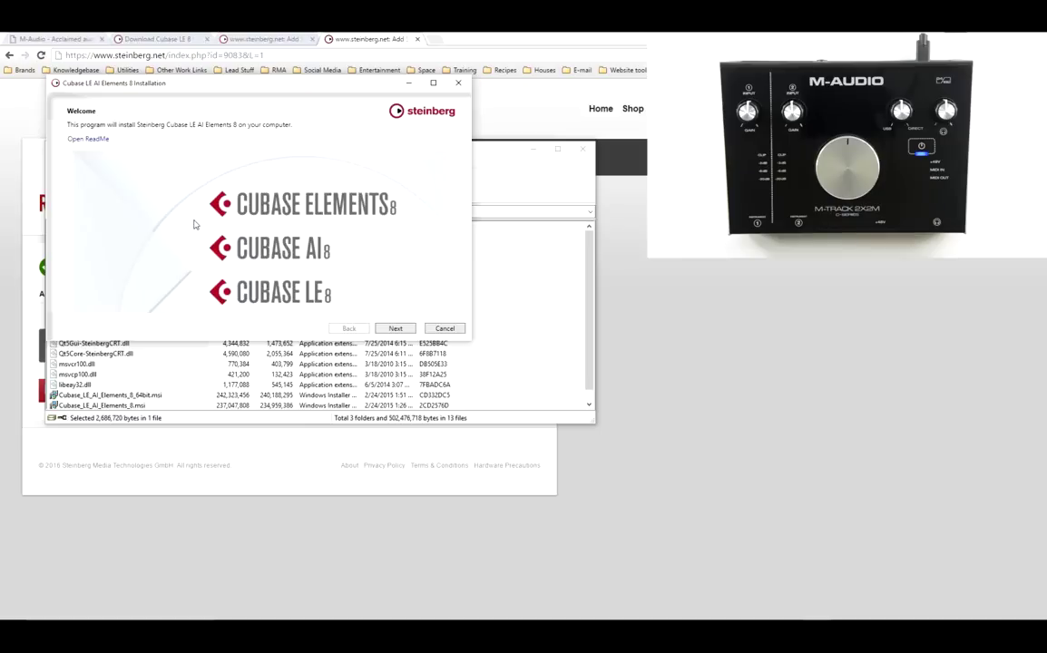
Install the 64-bit Cubase LE AI Elements 8 with the licence accepted and the recommended packages.
click(395, 329)
click(229, 299)
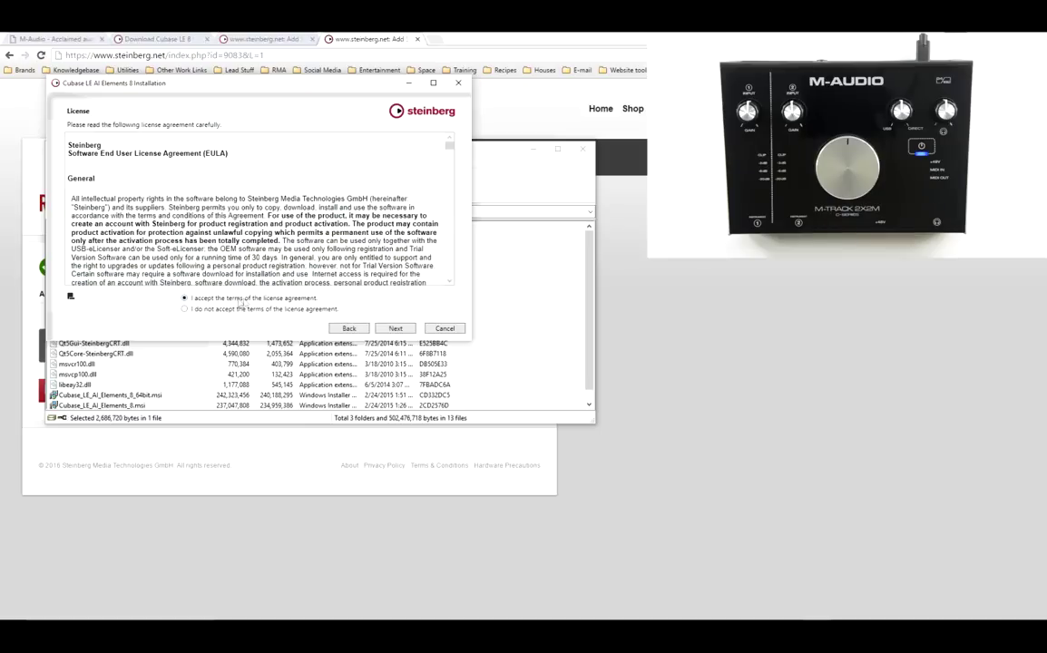
click(395, 329)
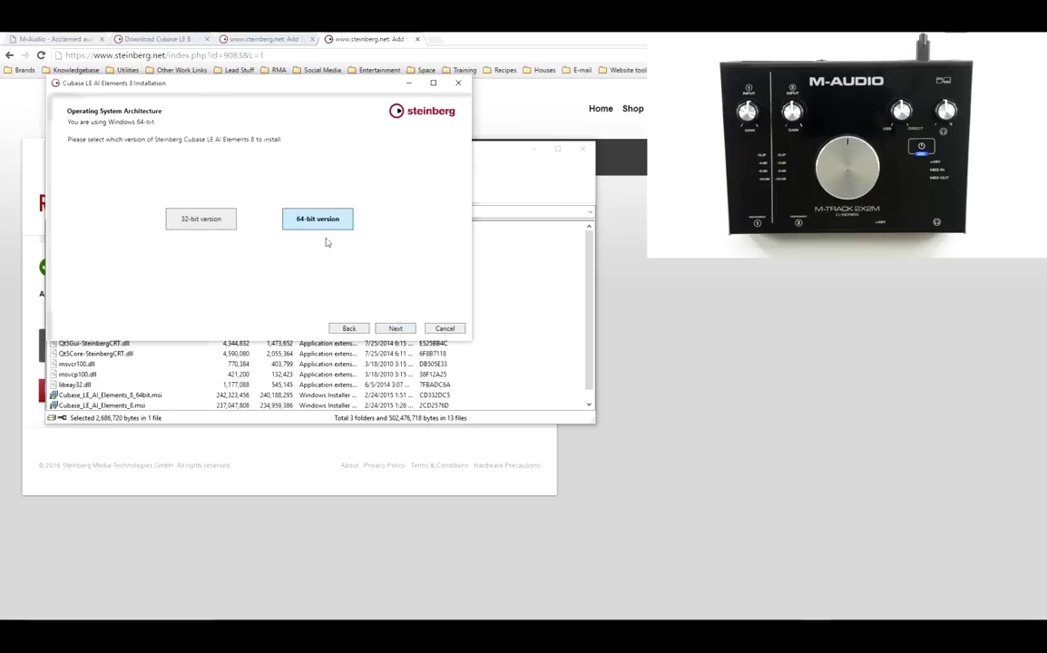
click(395, 329)
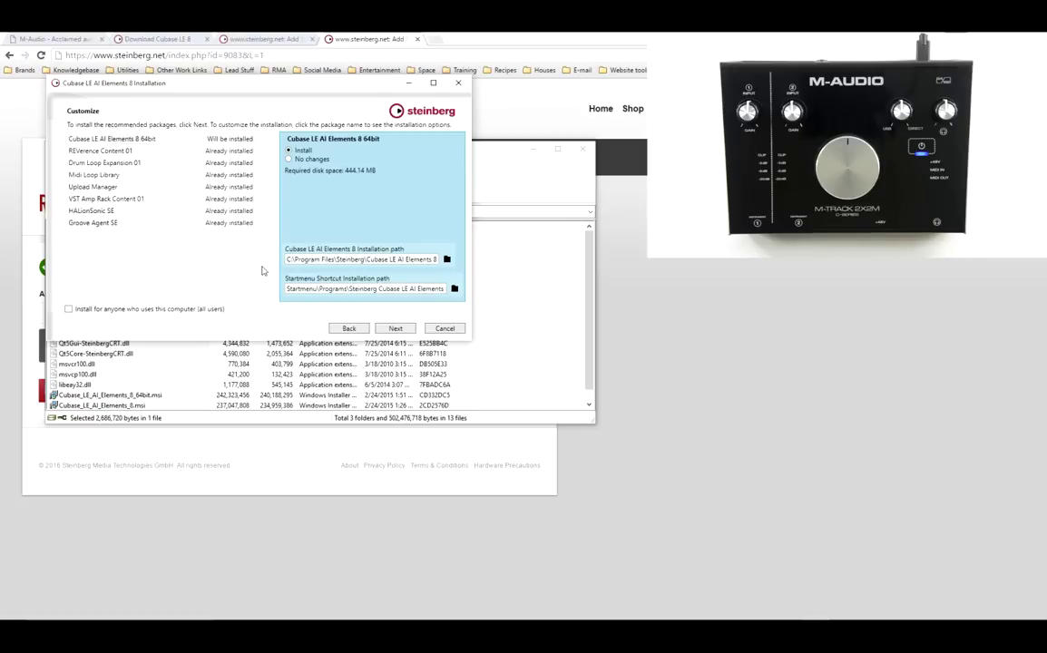
click(396, 329)
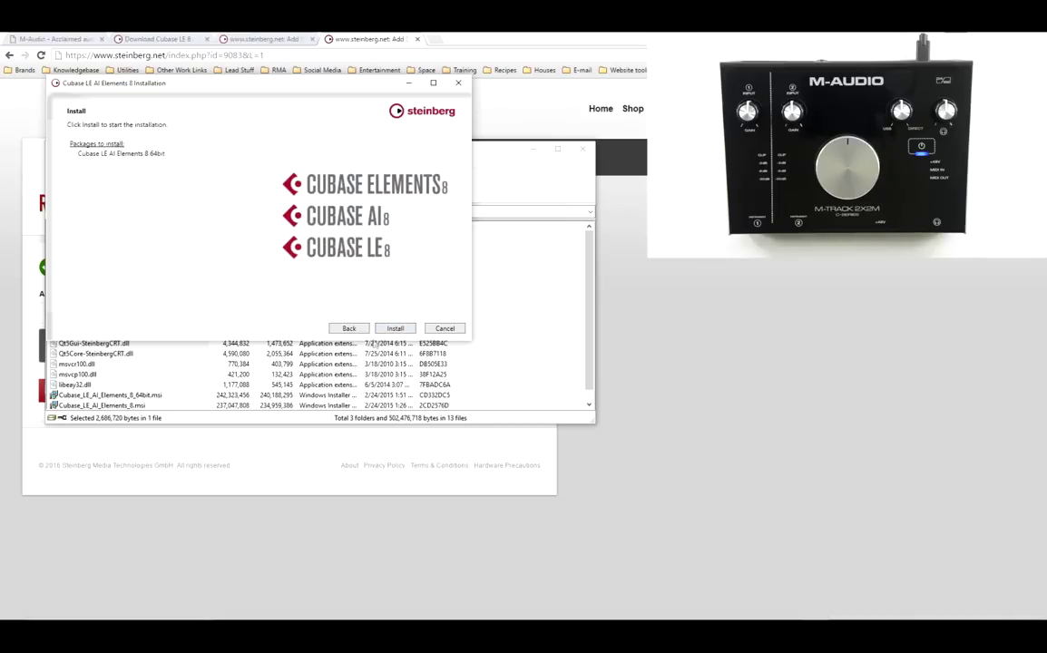
click(395, 328)
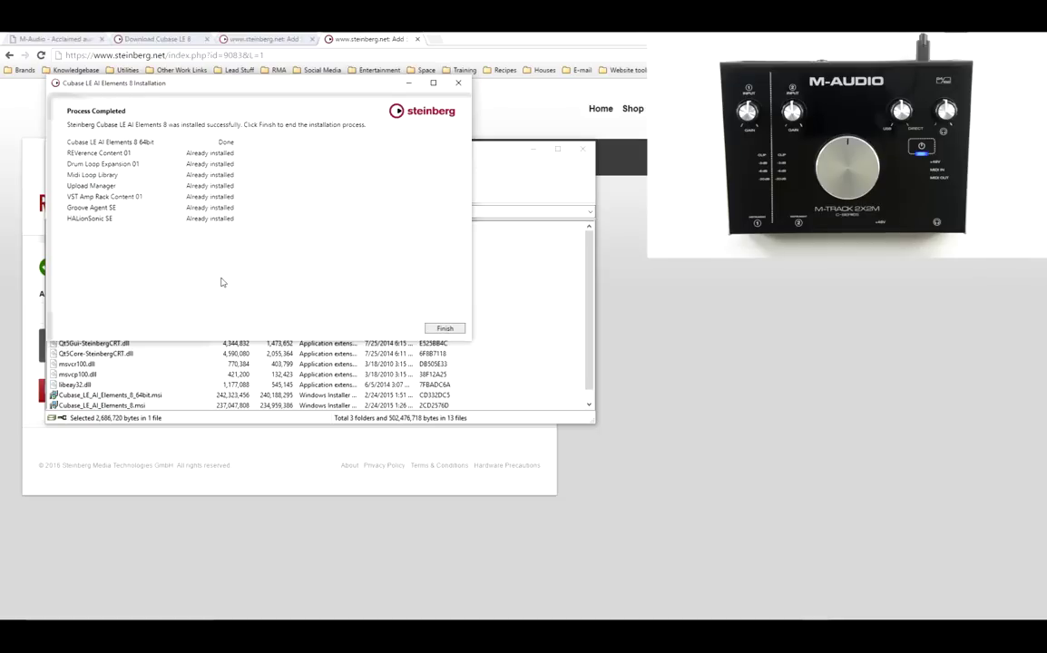
click(445, 329)
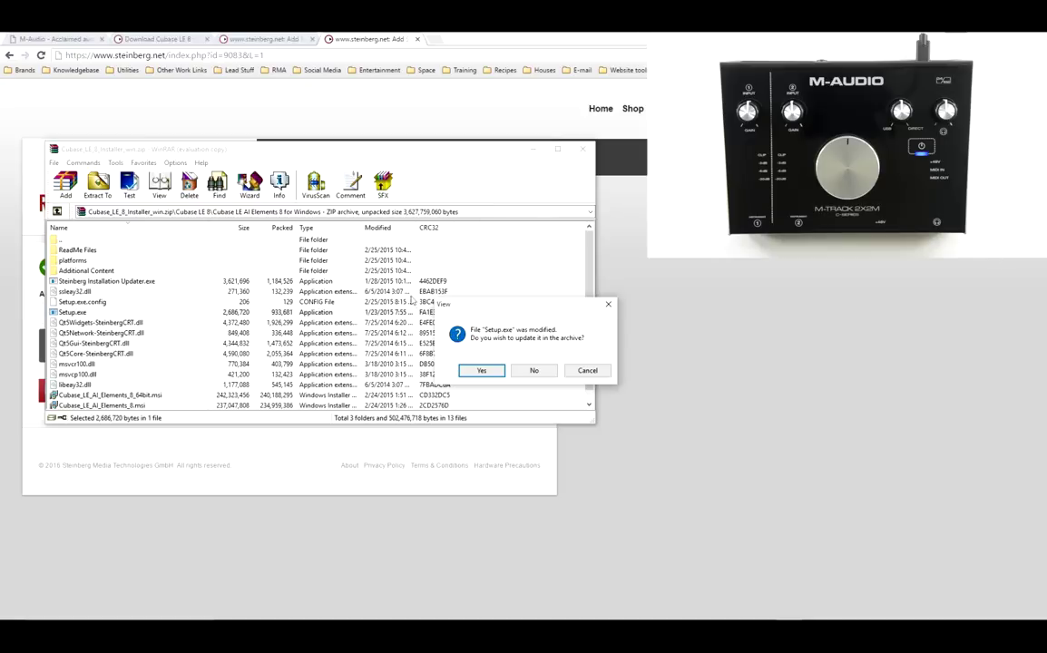
Cancel the WinRAR update, close WinRAR, and move the Cubase shortcut to the top of the desktop.
click(587, 370)
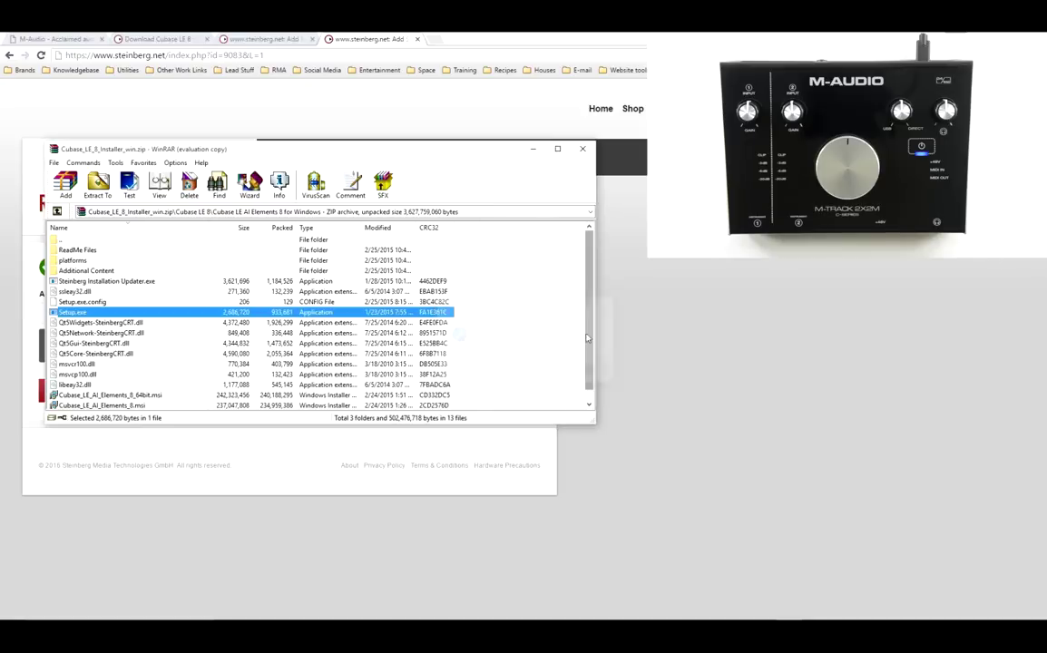
click(582, 150)
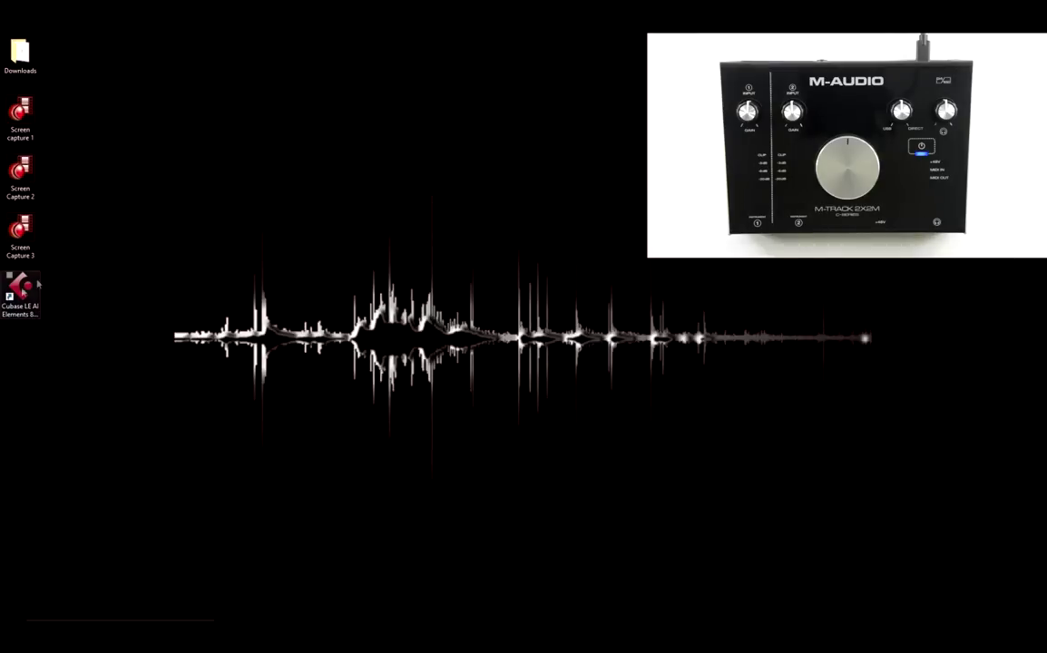
drag(20, 289, 268, 63)
click(227, 121)
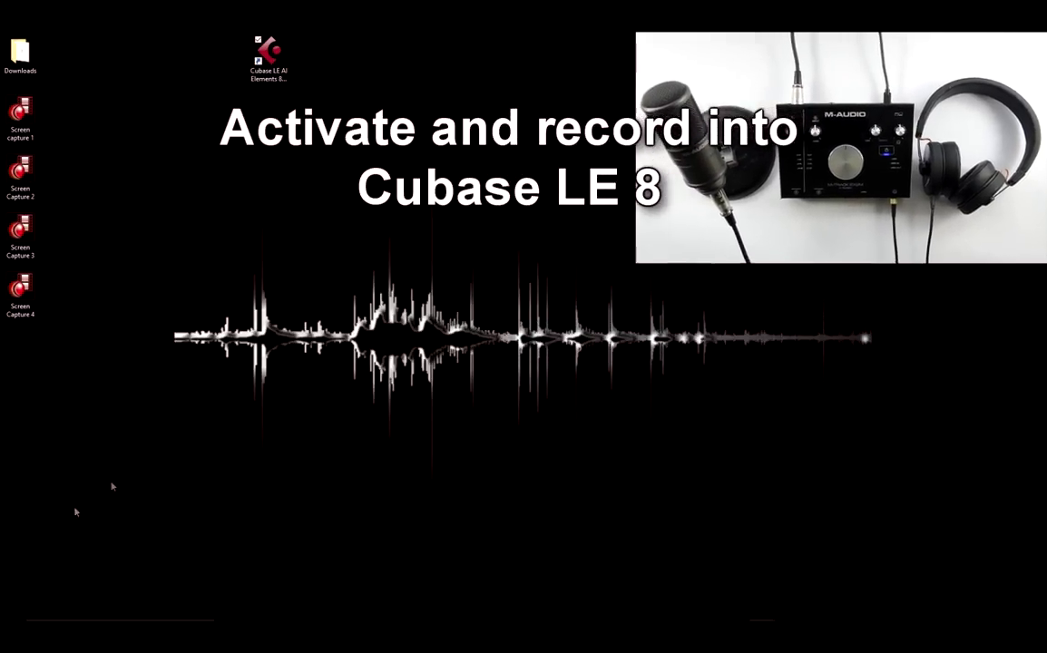
Launch Cubase LE AI Elements 8 from its desktop shortcut and choose Activate Cubase LE 8.
click(268, 56)
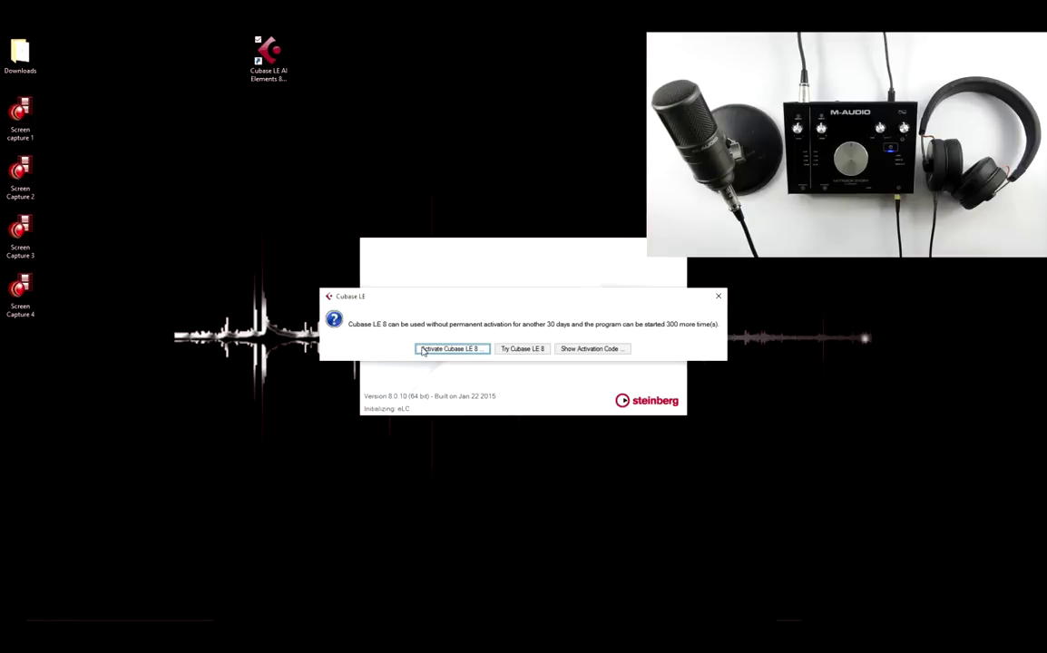
click(423, 350)
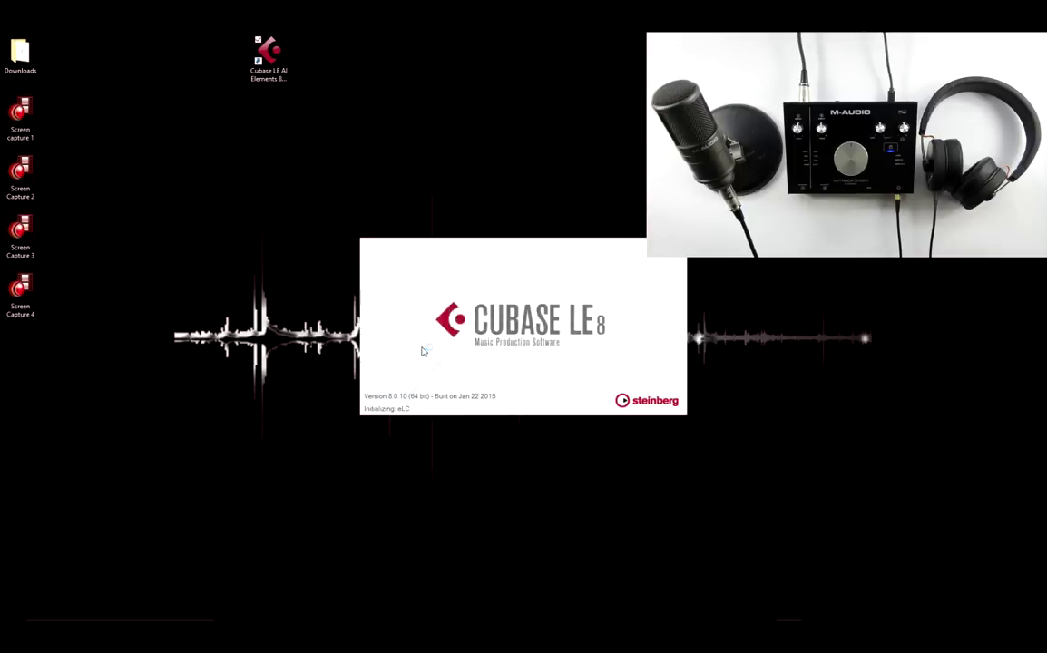
mouse_move(814, 610)
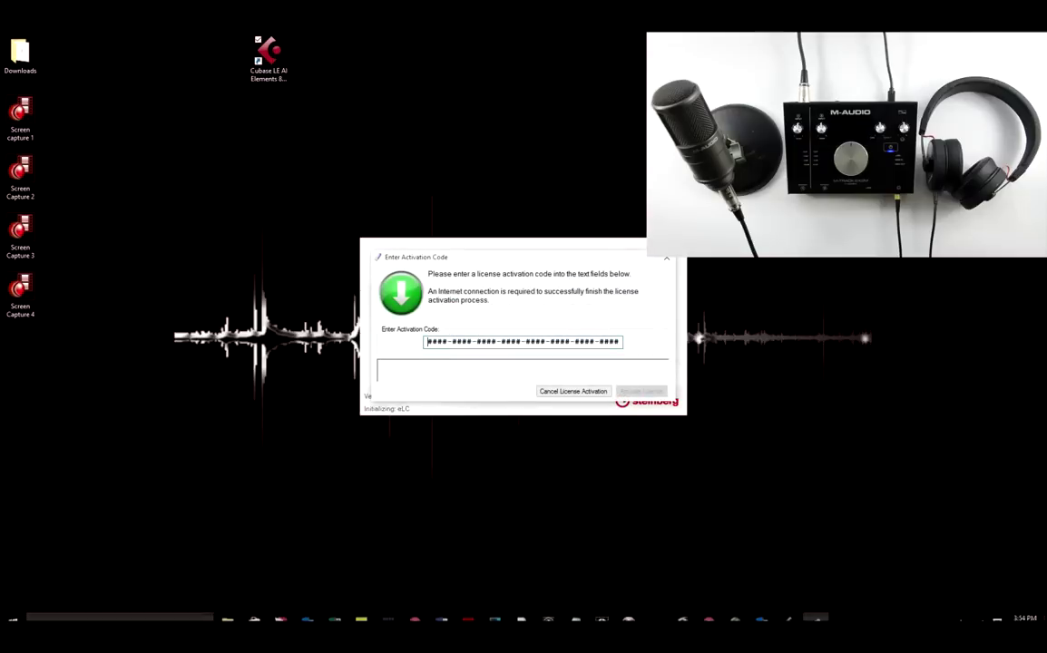
mouse_move(762, 609)
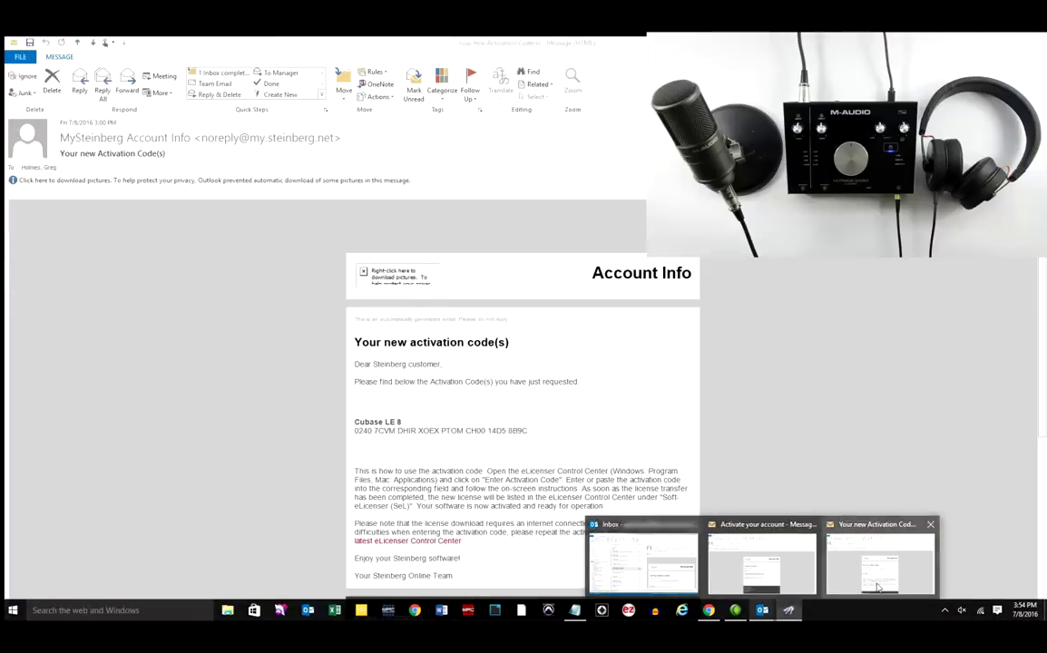
Select the Cubase LE 8 activation code in the Steinberg email and return to the activation dialog.
click(878, 587)
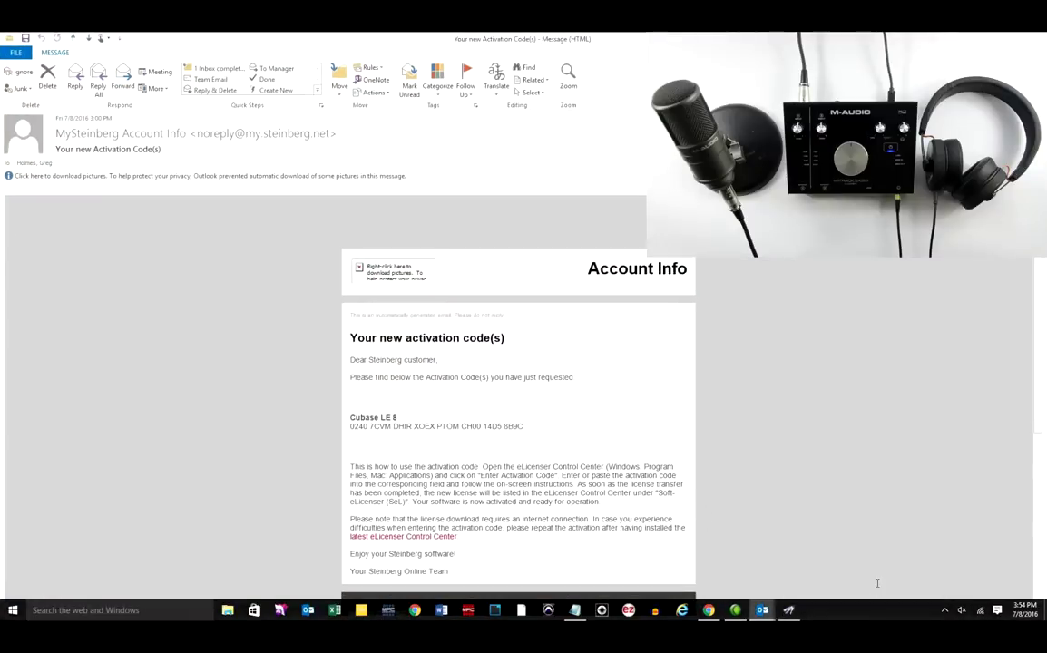
drag(524, 426, 351, 424)
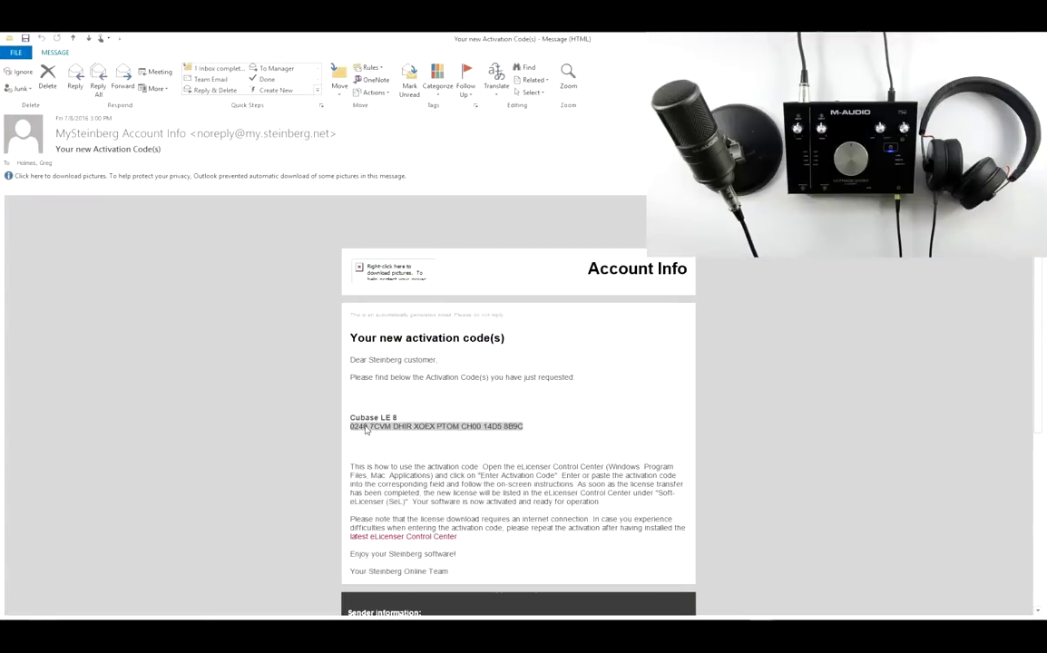
mouse_move(363, 620)
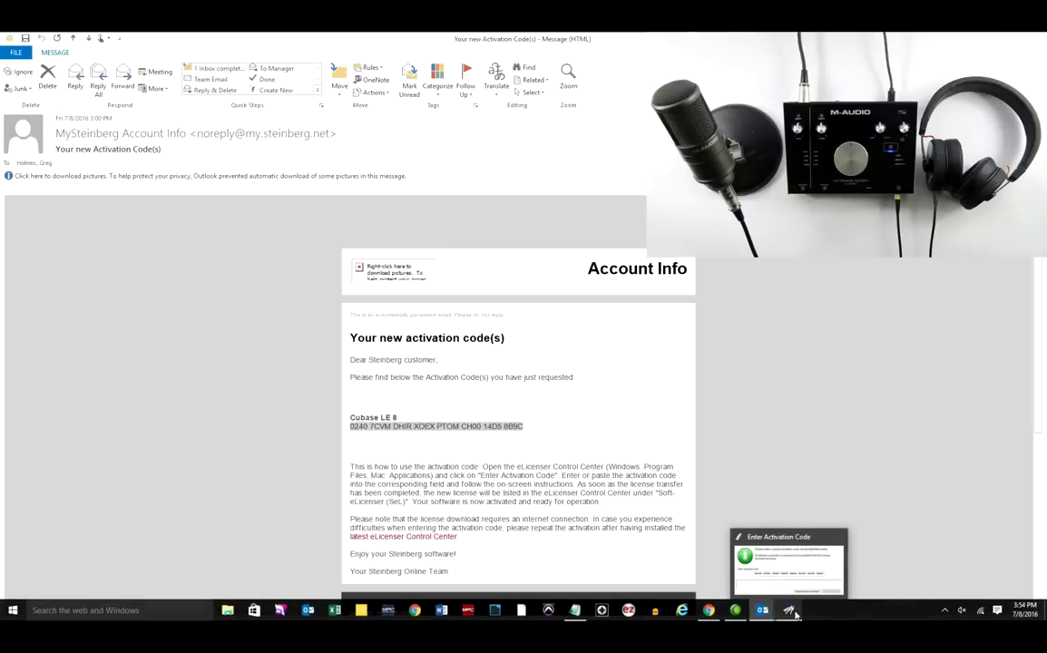
click(794, 615)
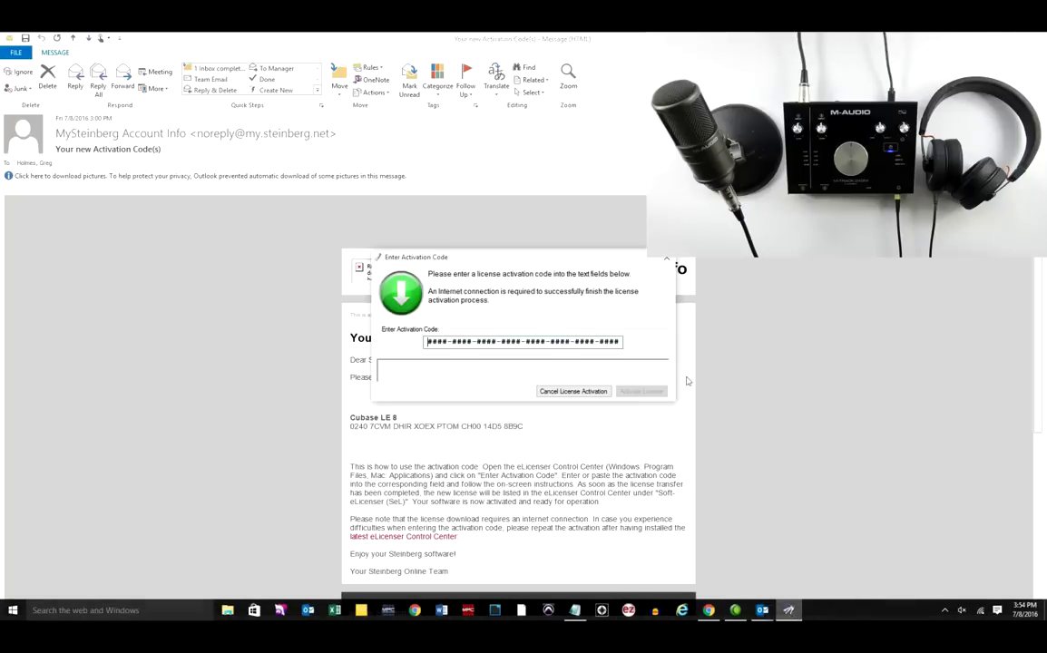
Paste the activation code, activate and finish the Cubase LE 8 licence, and confirm the audio driver.
click(566, 345)
key(ctrl+v)
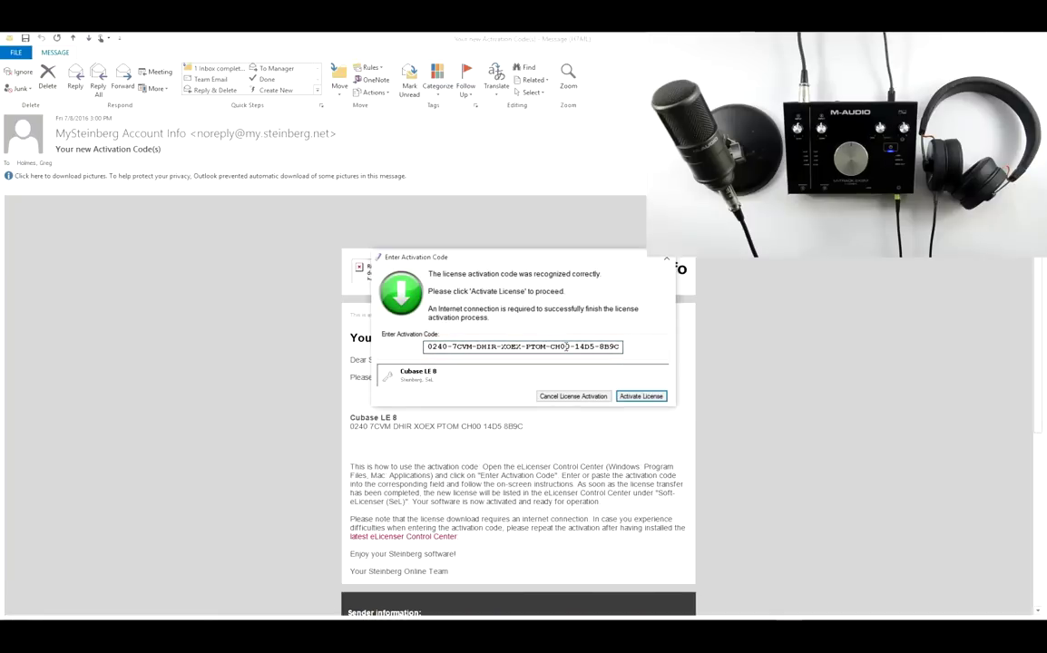
click(646, 397)
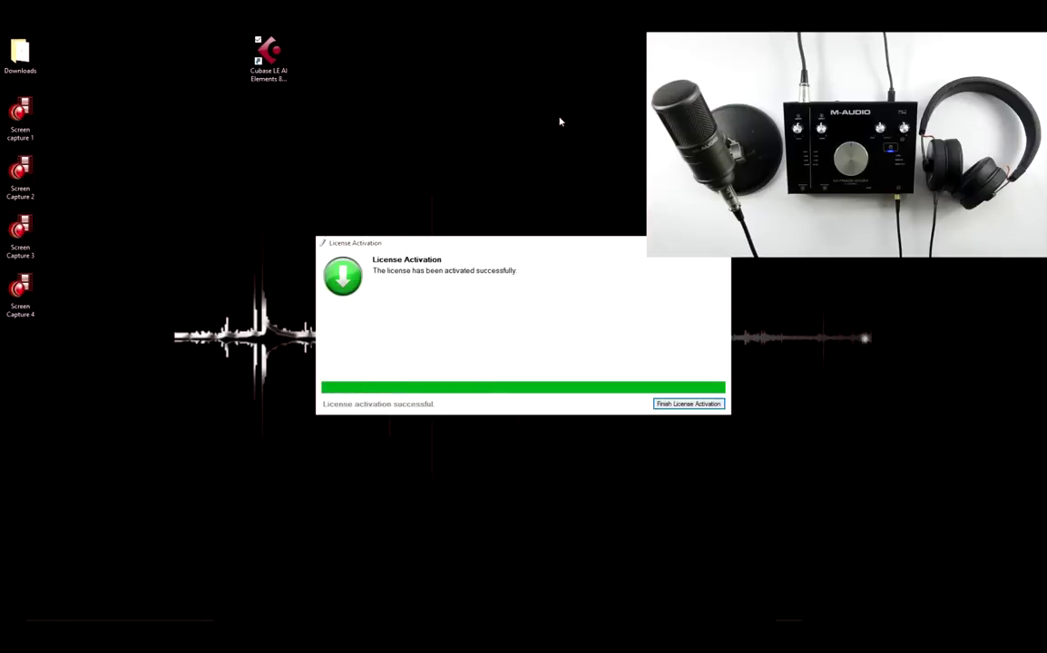
click(711, 407)
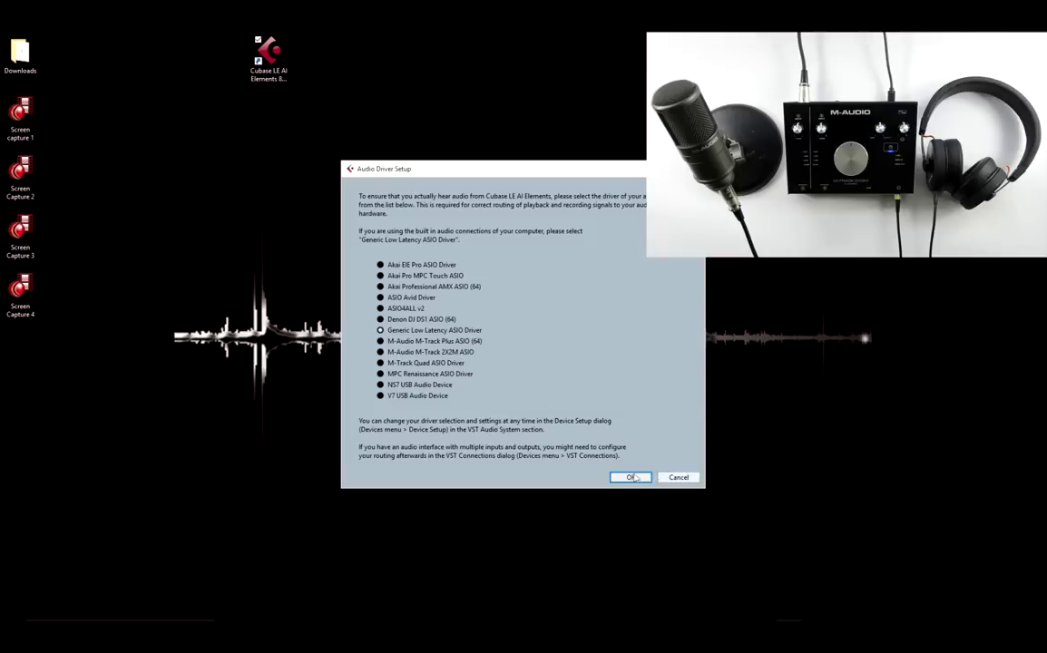
click(630, 477)
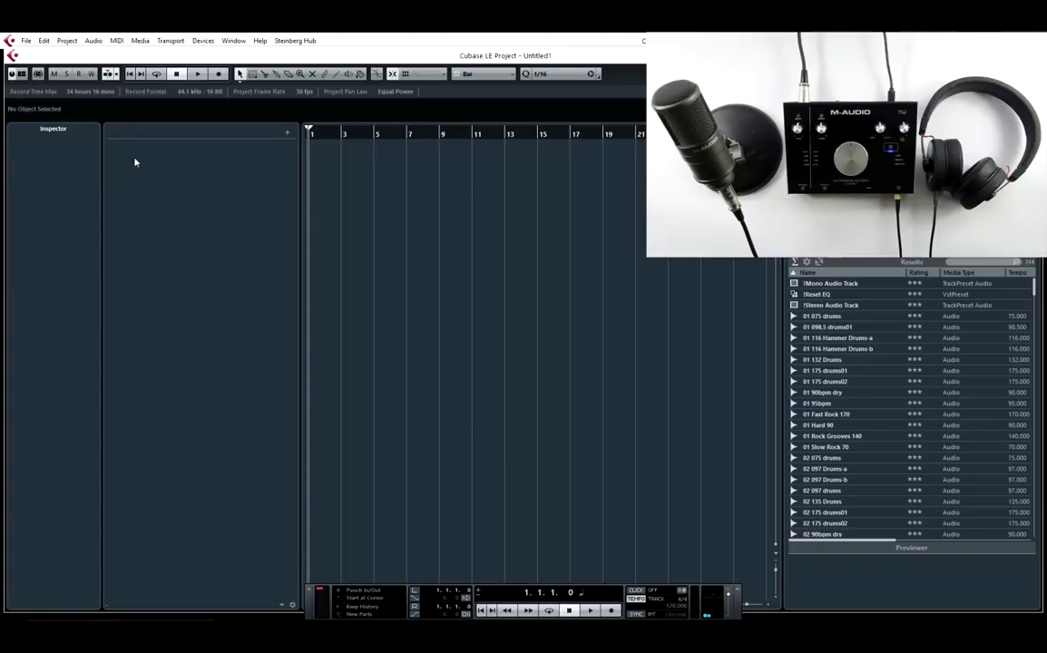
Switch the VST Audio System's ASIO driver to M-Audio M-Track 2X2M ASIO in Device Setup.
click(203, 41)
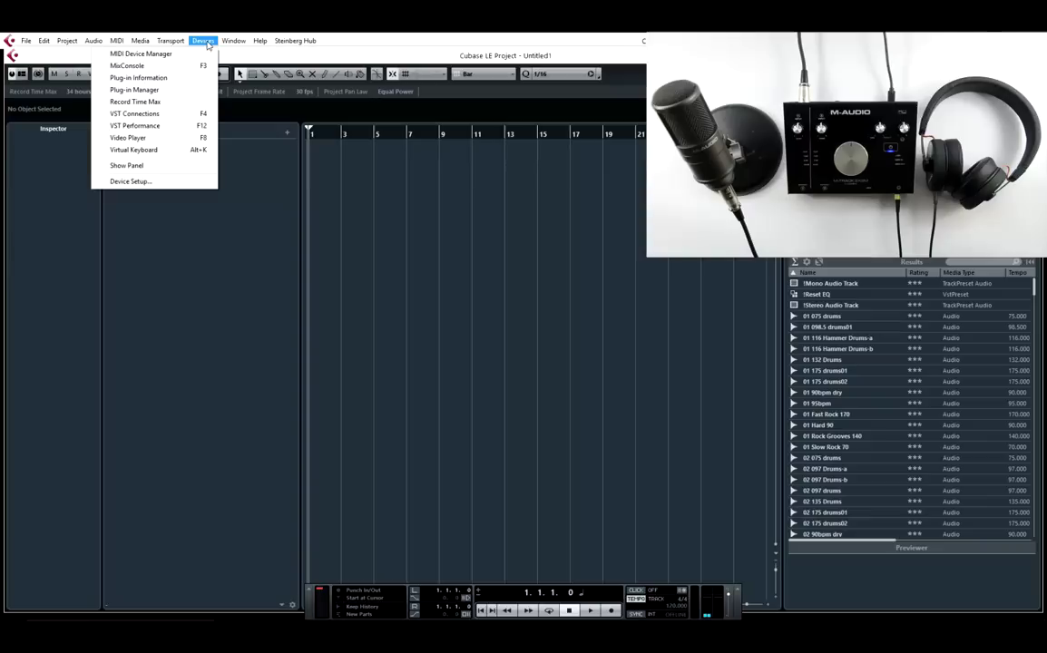
click(136, 181)
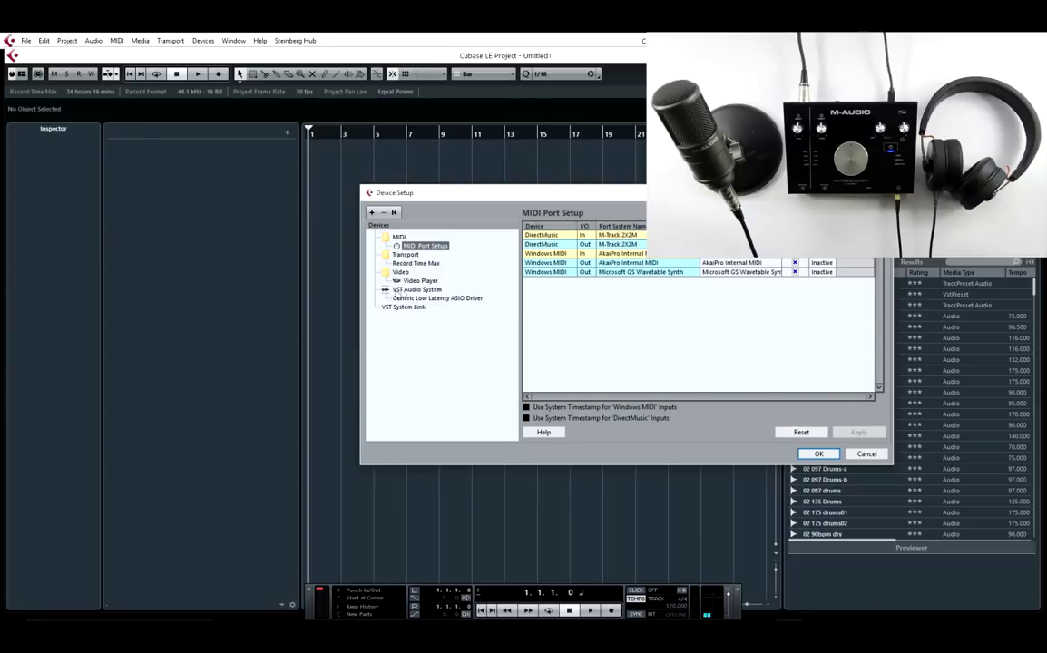
click(417, 289)
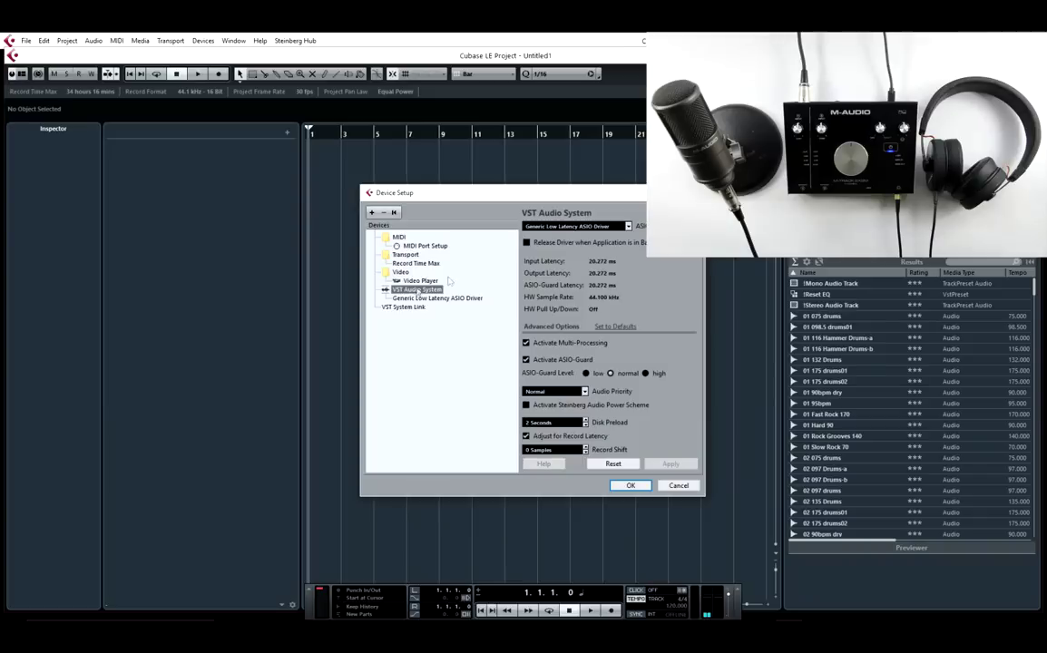
click(628, 226)
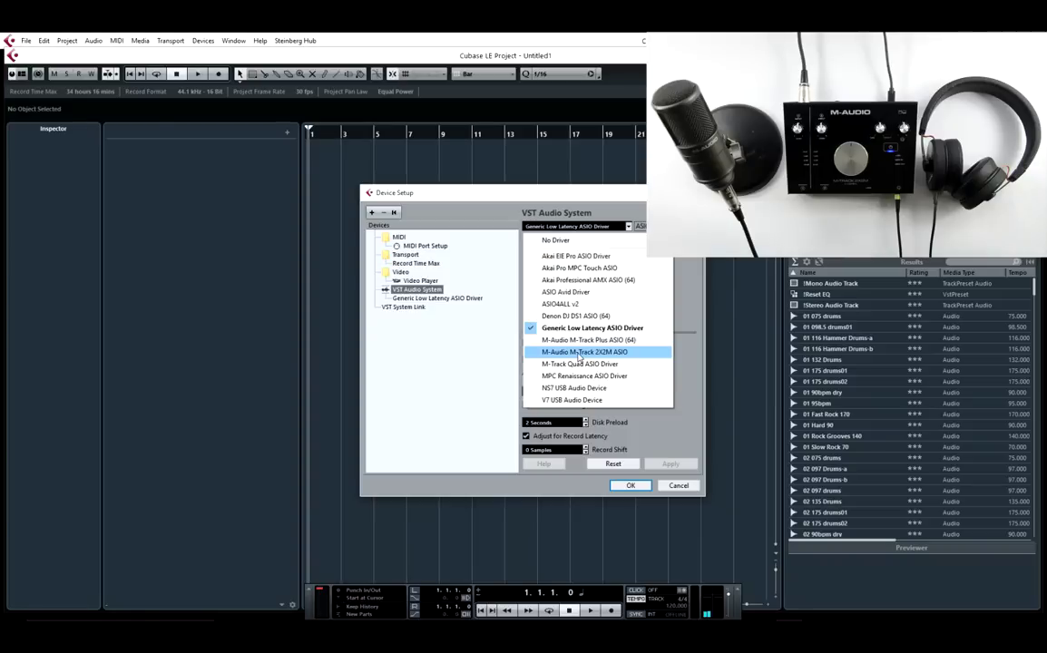
click(578, 352)
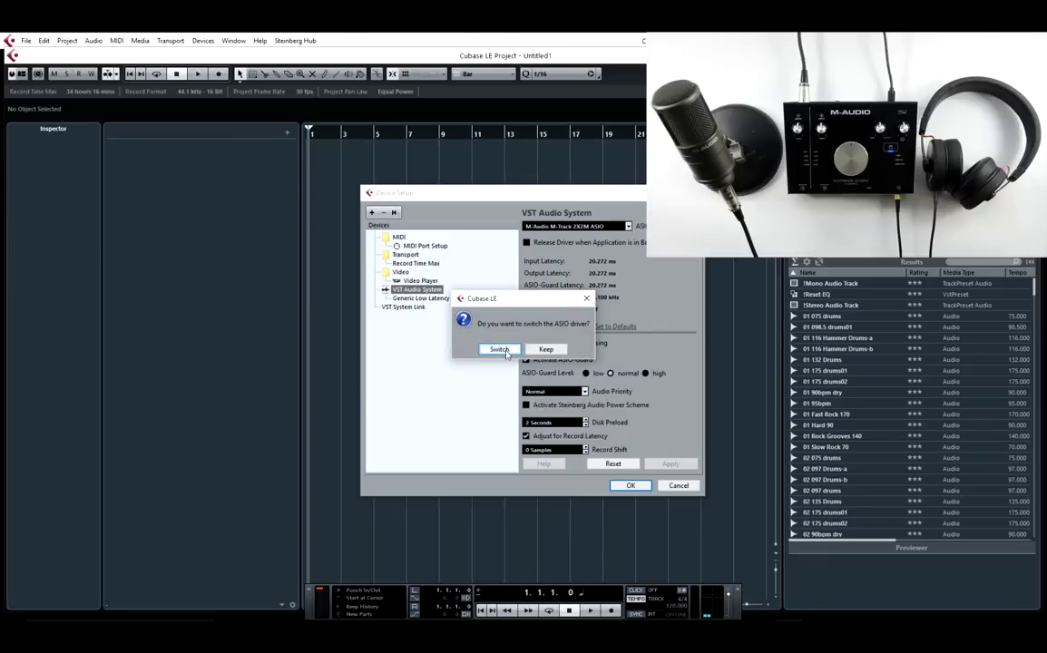
click(499, 349)
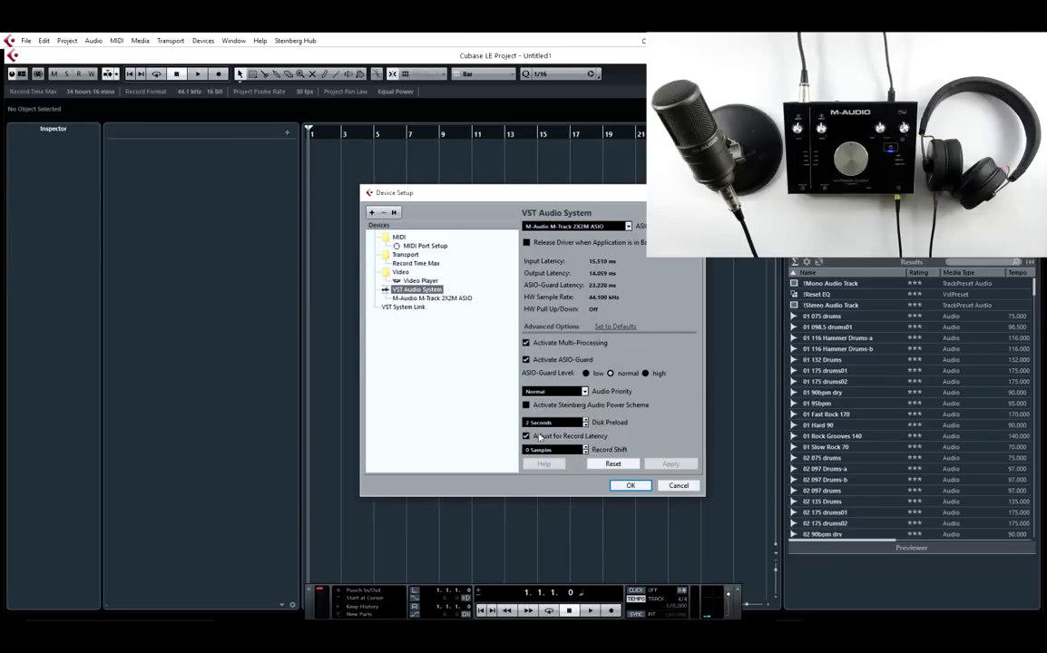
click(632, 487)
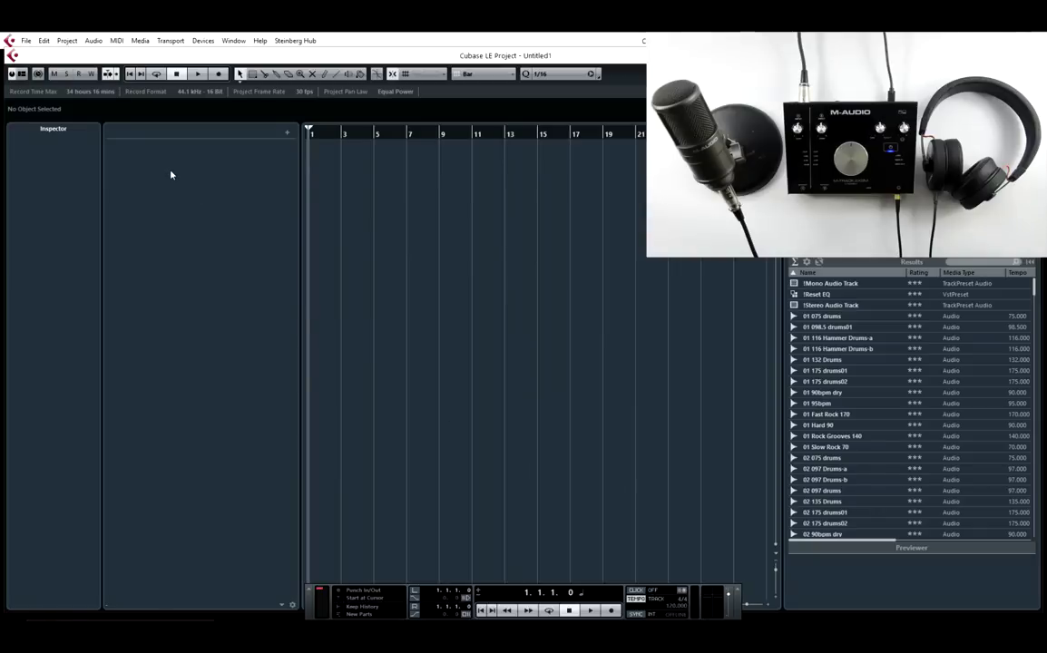
Add a new audio track with Mono configuration.
right_click(167, 166)
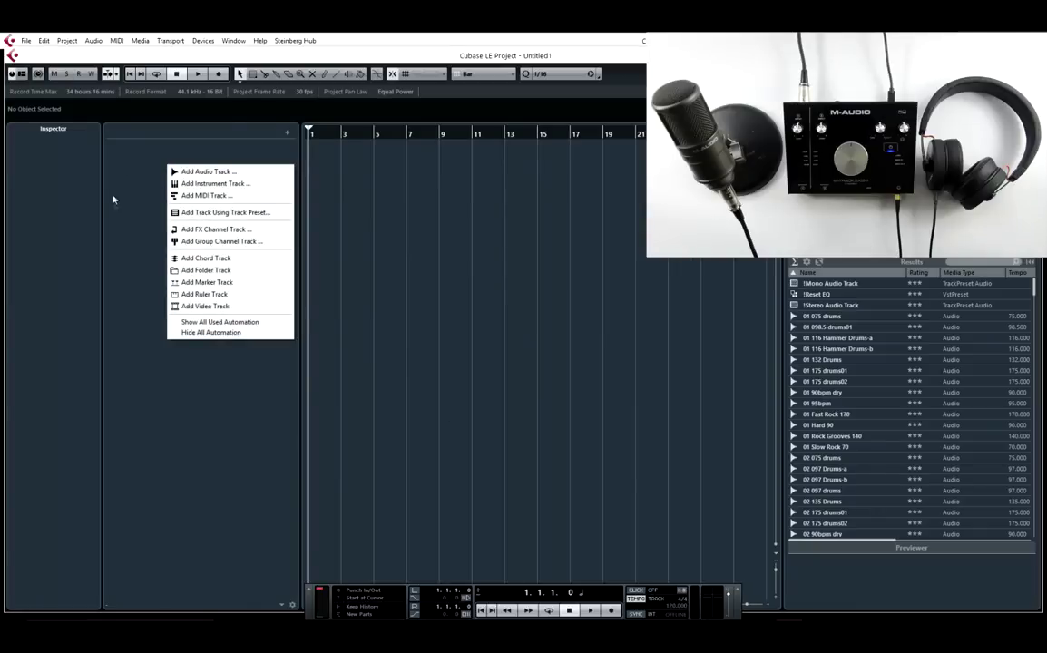
click(200, 173)
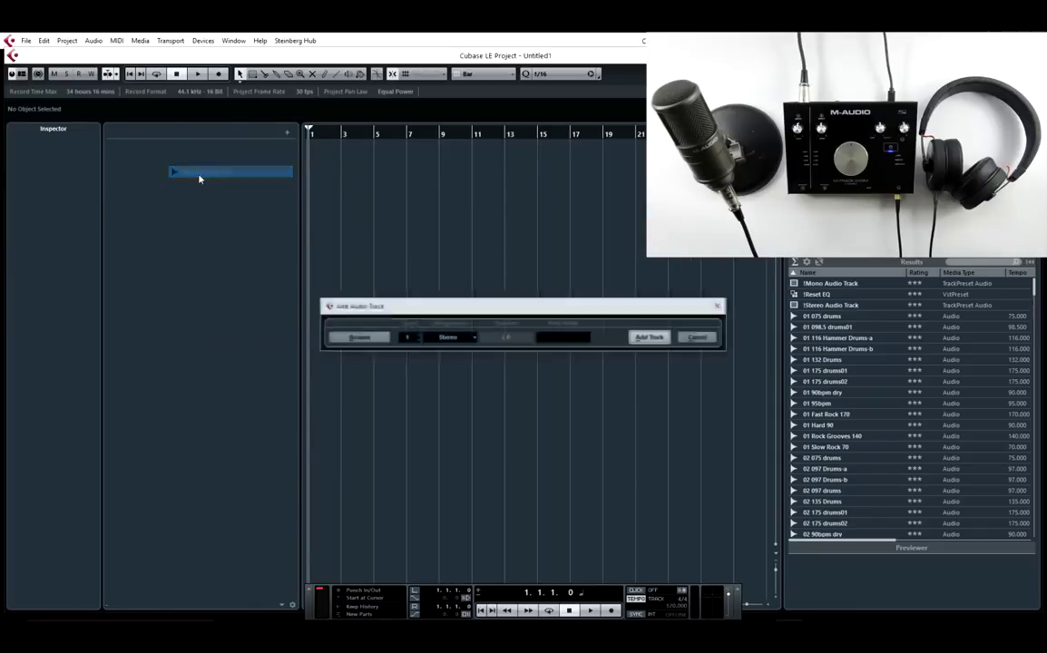
click(474, 341)
click(445, 350)
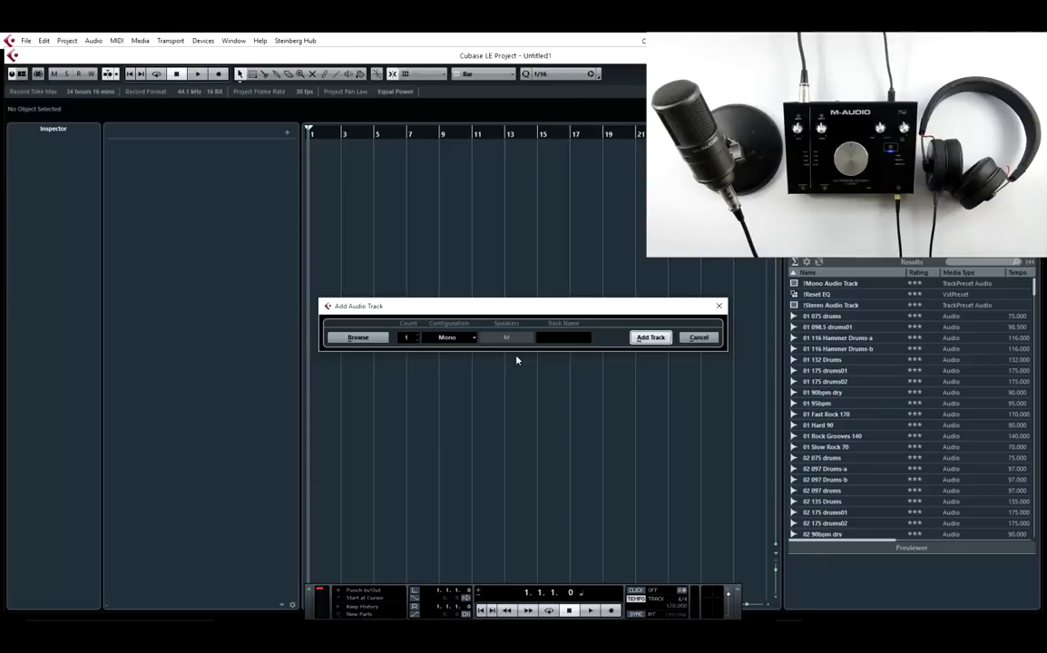
click(635, 337)
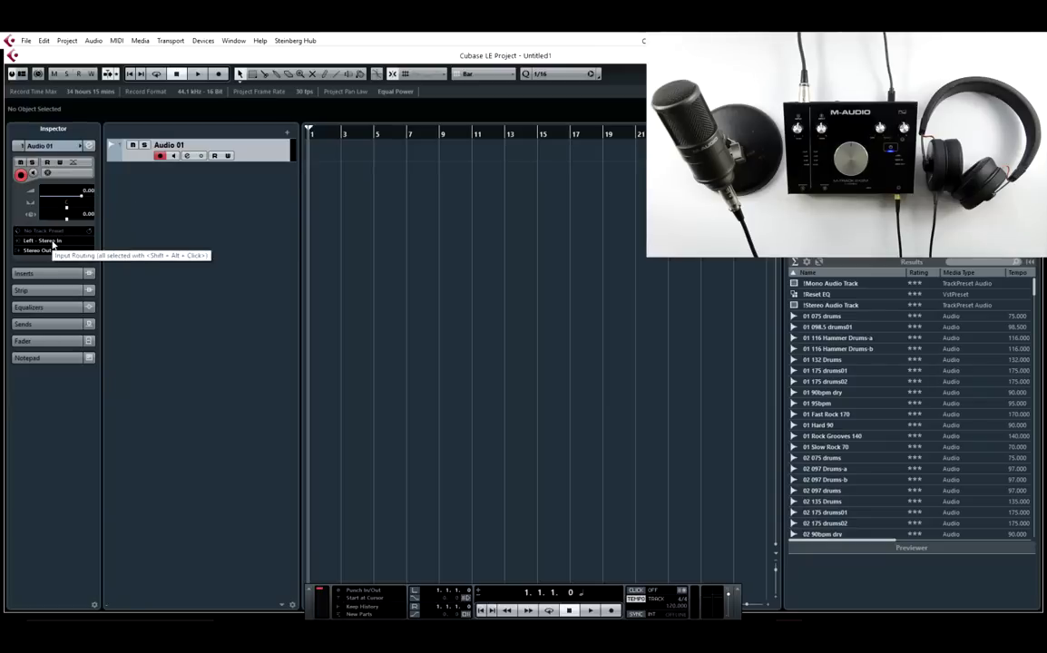
Confirm Audio 01's input routing is Left - Stereo In and make the track taller.
click(53, 241)
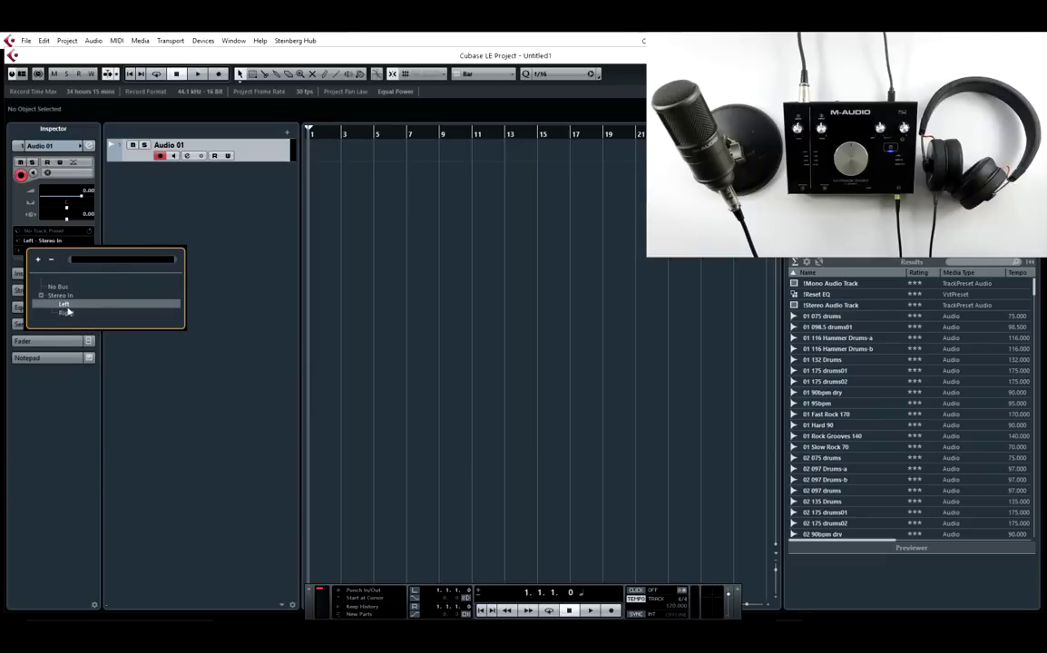
click(142, 219)
right_click(179, 197)
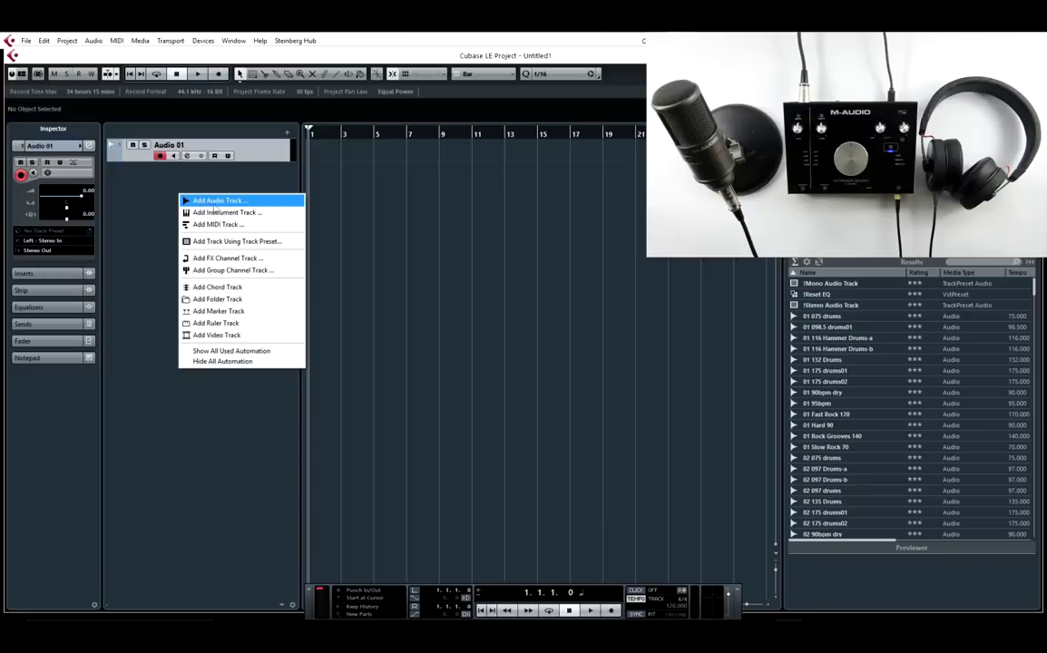
click(155, 208)
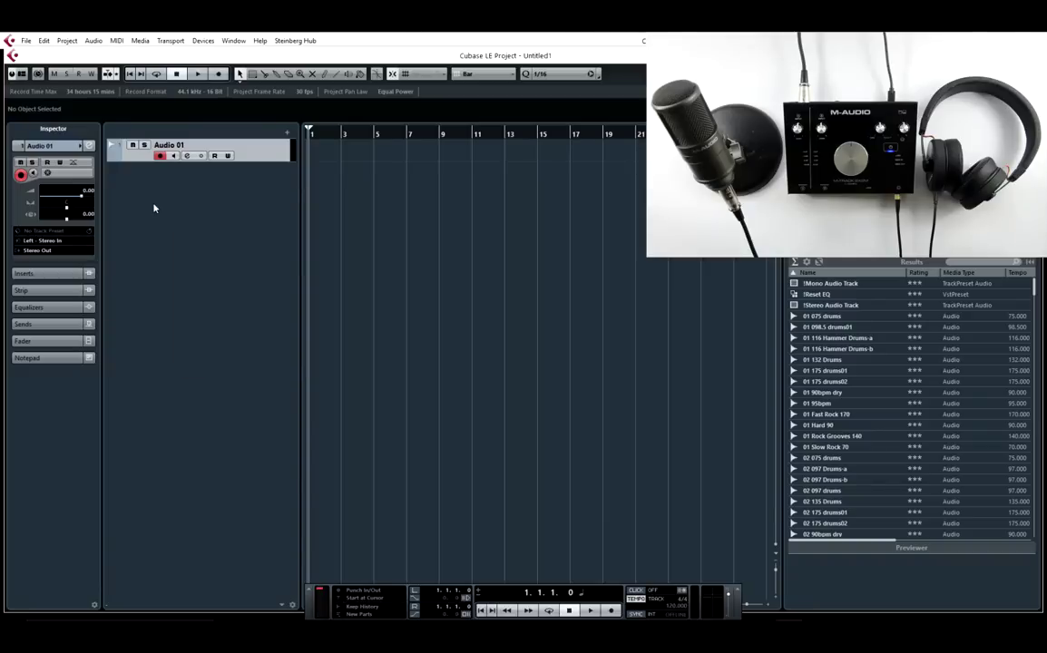
click(50, 241)
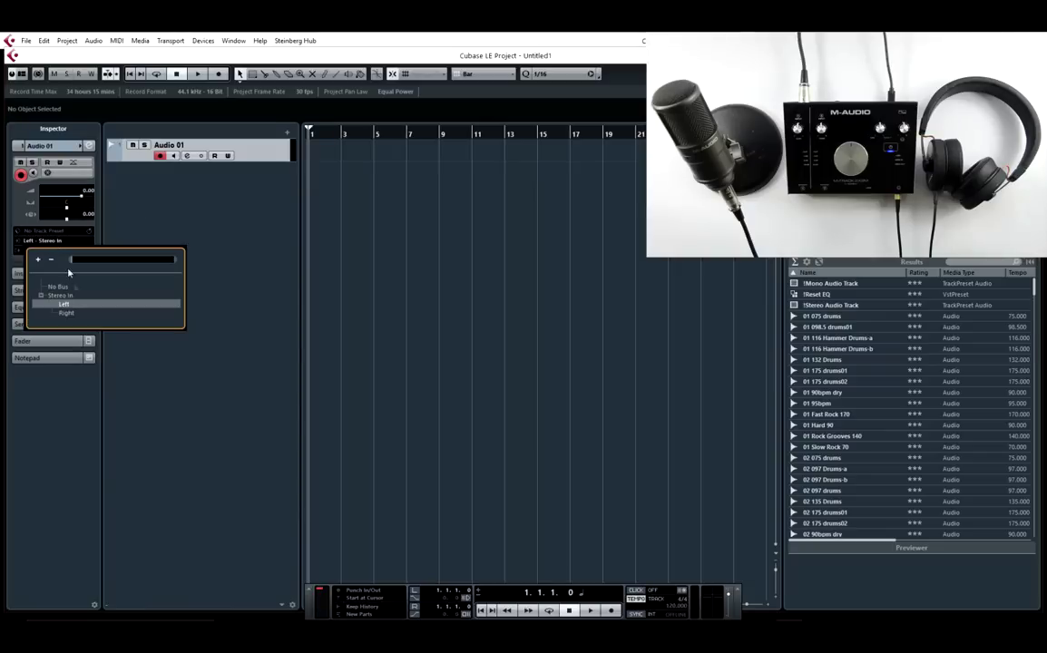
click(161, 218)
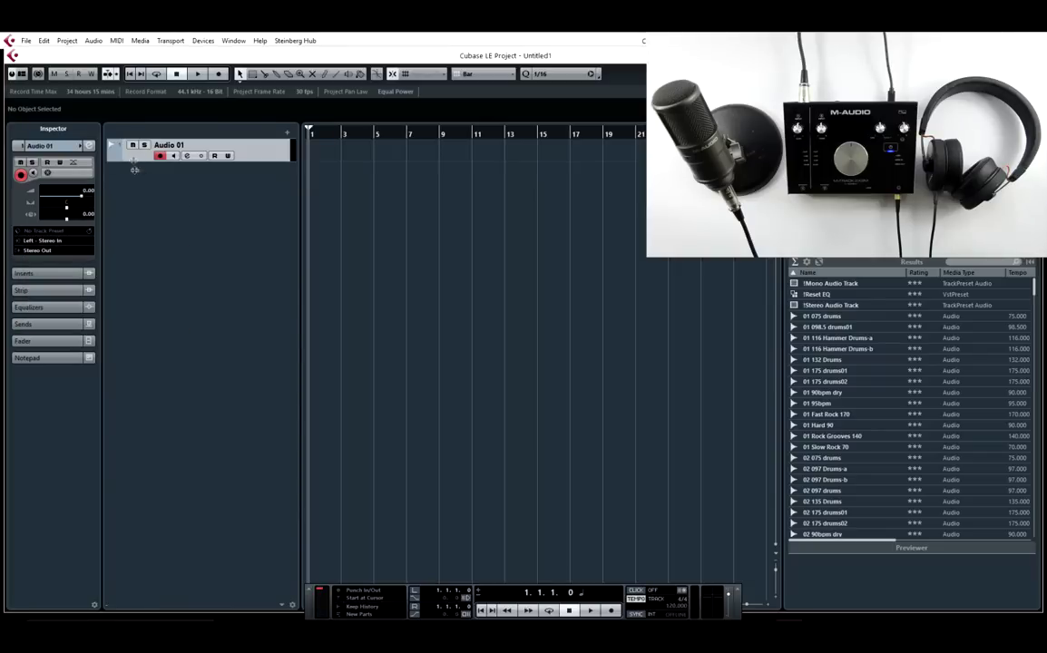
drag(133, 159, 136, 201)
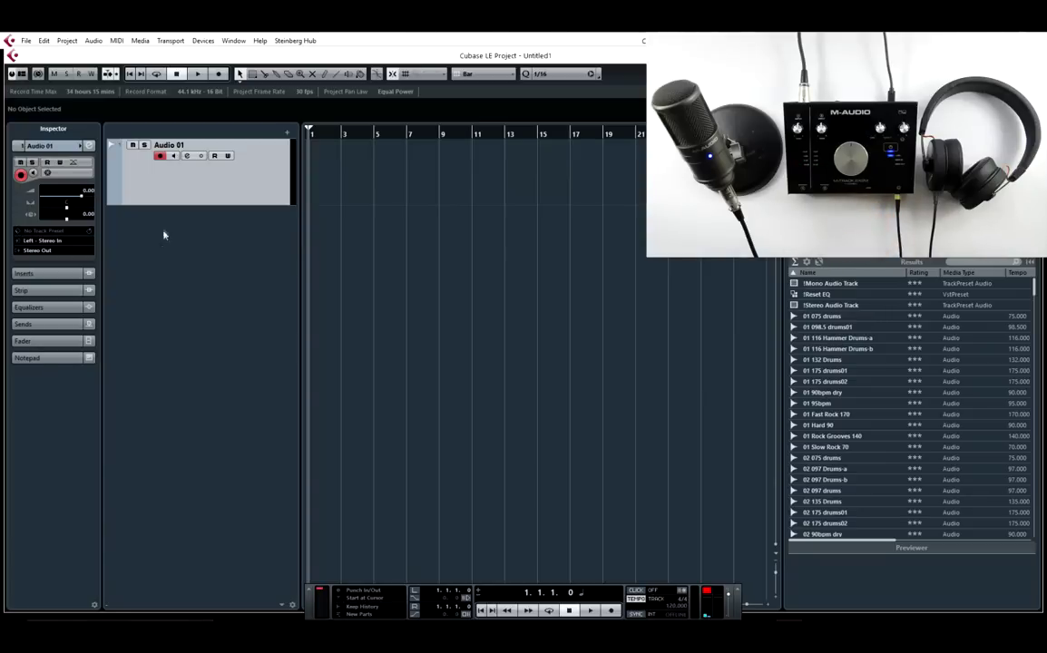
Enable input monitoring with the speaker button on the Audio 01 track header.
click(174, 155)
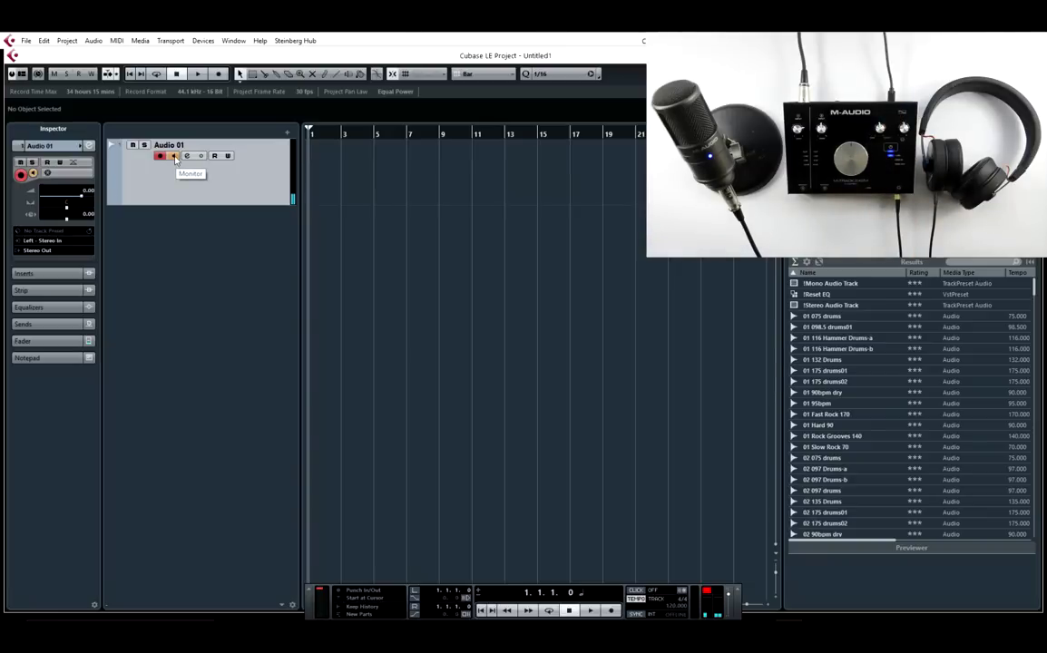
Turn off Audio 01's input monitoring and start recording the microphone from the transport.
click(175, 156)
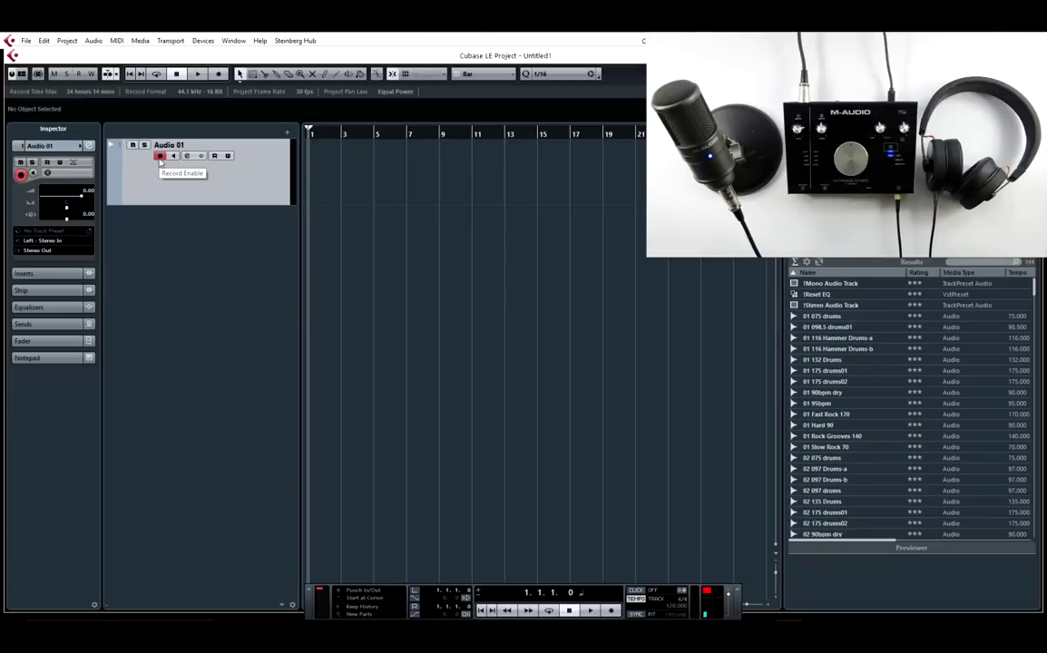
click(217, 74)
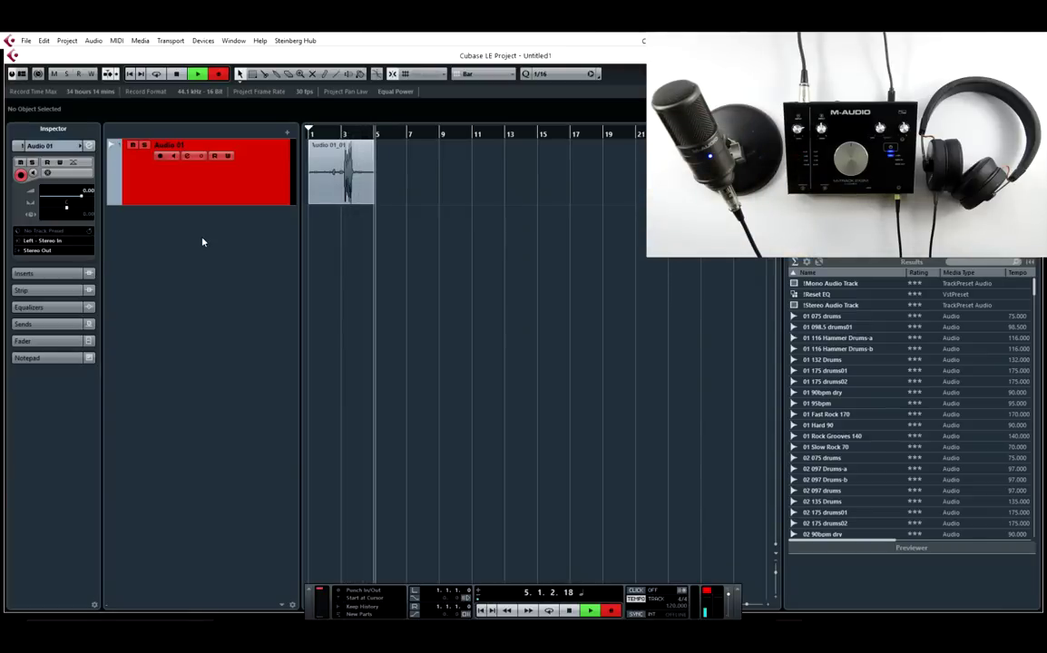
Stop recording with the Spacebar, keeping the Audio 01_01 take.
key(space)
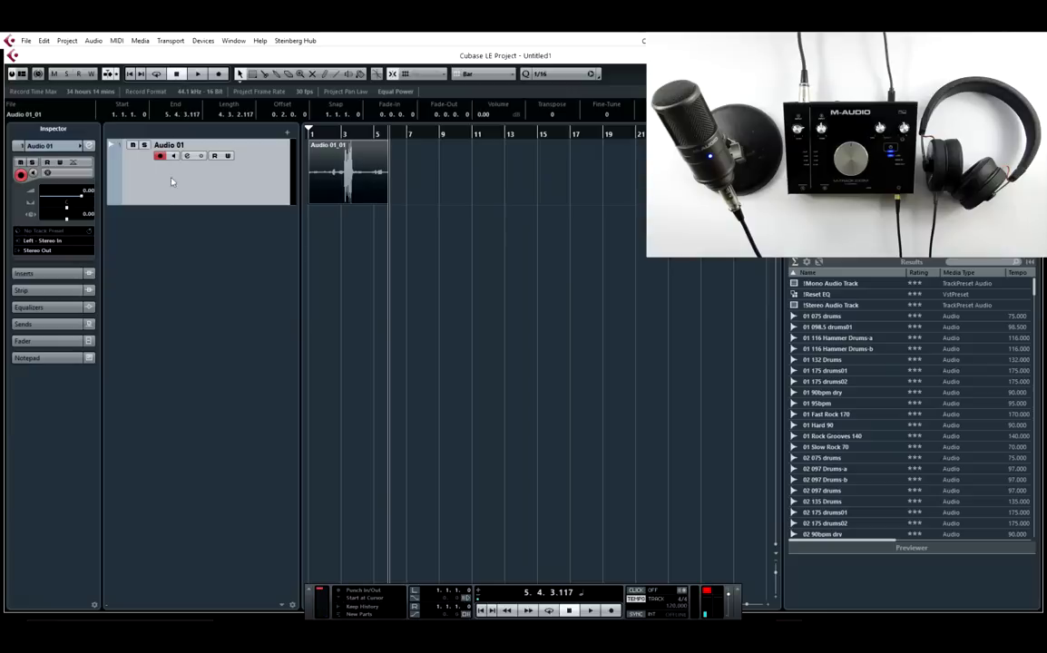